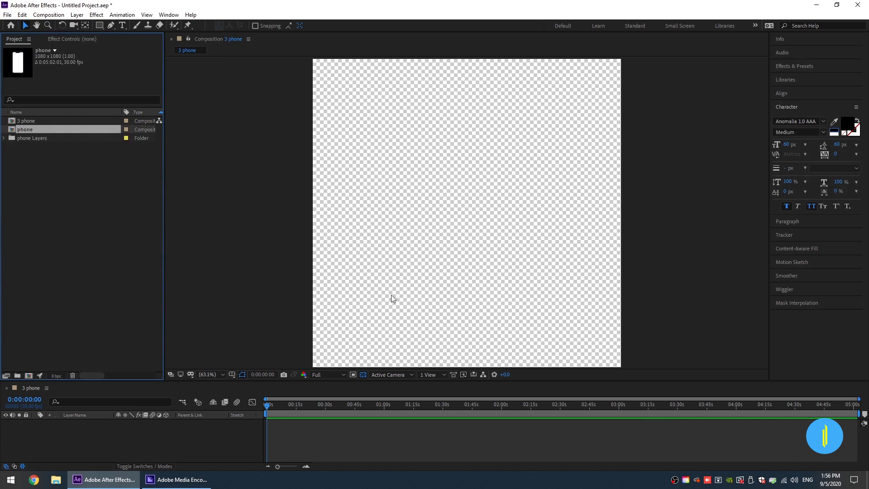
Add the phone composition as a layer in the 3 phone composition and show the rulers
left_click_drag(48, 133, 92, 442)
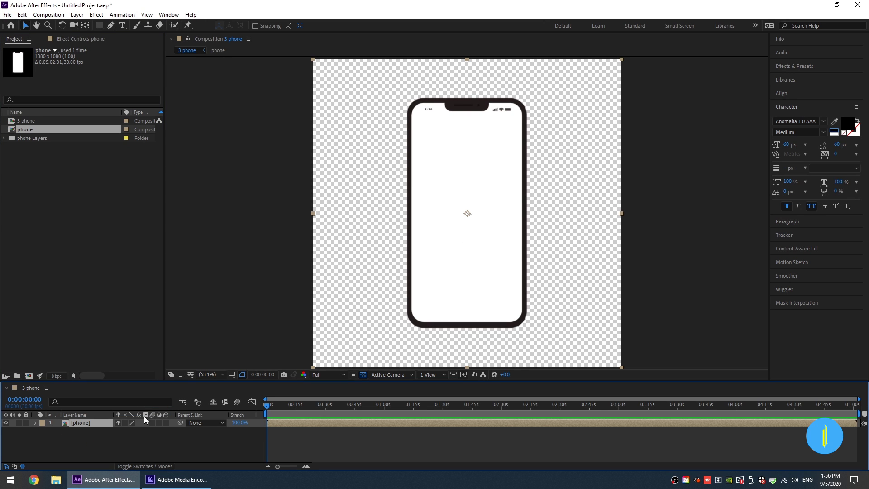
left_click(147, 15)
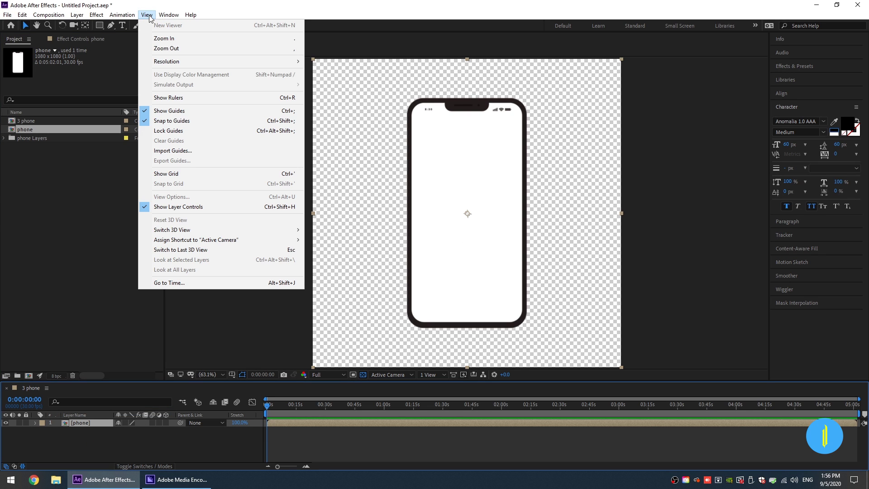
left_click(164, 95)
Place guides along the top, left and right outer edges of the phone frame
scroll(487, 69, "up", 4)
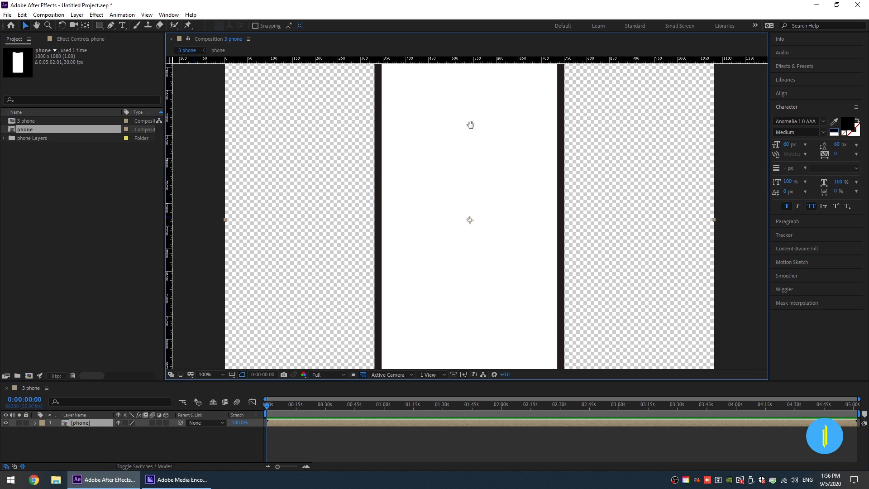
scroll(454, 169, "up", 4)
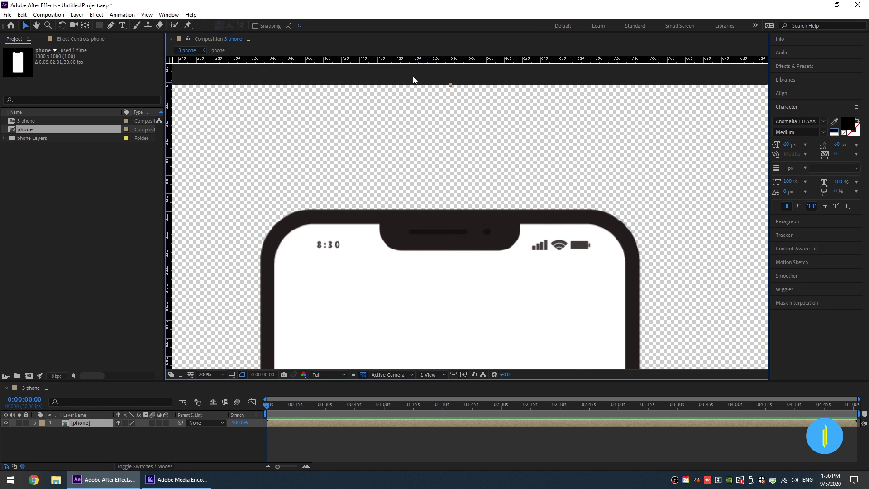
left_click_drag(399, 61, 397, 208)
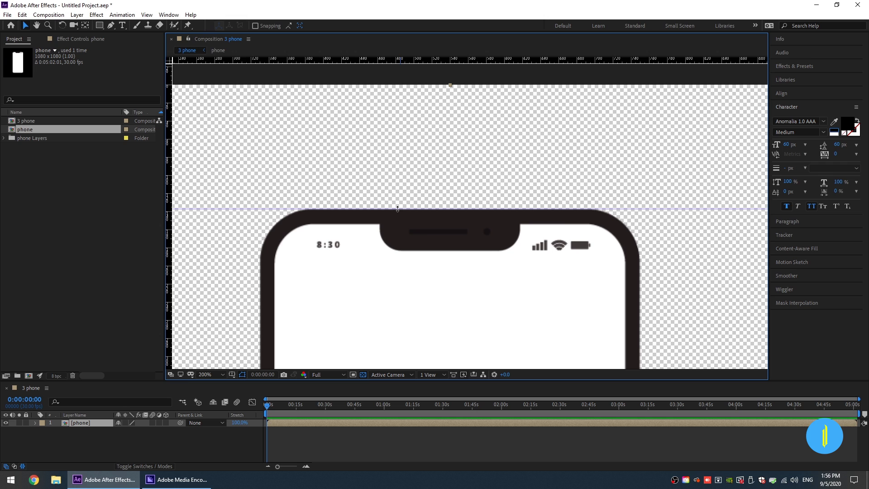
left_click_drag(314, 244, 405, 172)
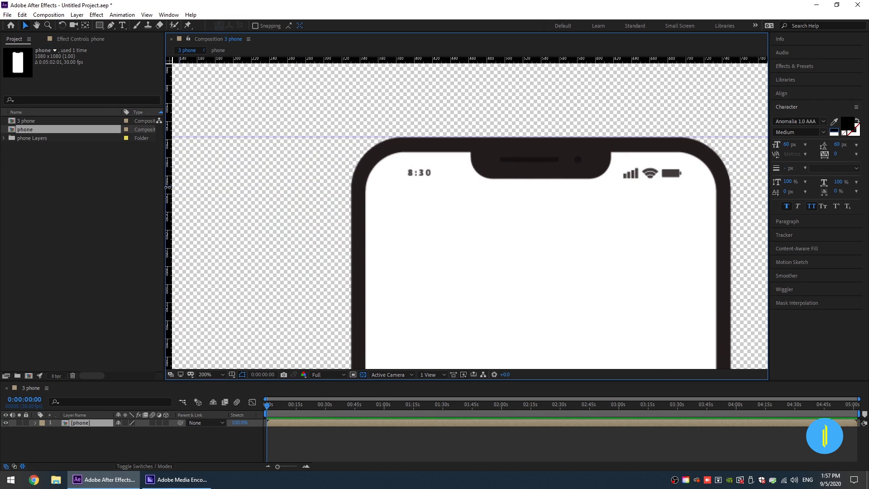
left_click_drag(169, 187, 350, 252)
key("space")
left_click_drag(534, 220, 457, 252)
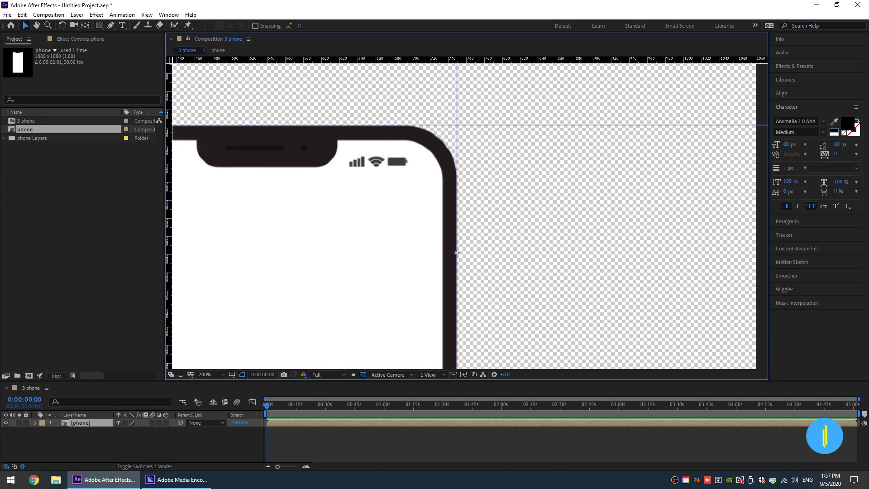
Place a horizontal guide along the bottom outer edge of the phone frame
key("space")
left_click_drag(340, 261, 442, 106)
left_click_drag(391, 323, 399, 54)
left_click_drag(378, 358, 406, 156)
left_click_drag(351, 60, 365, 211)
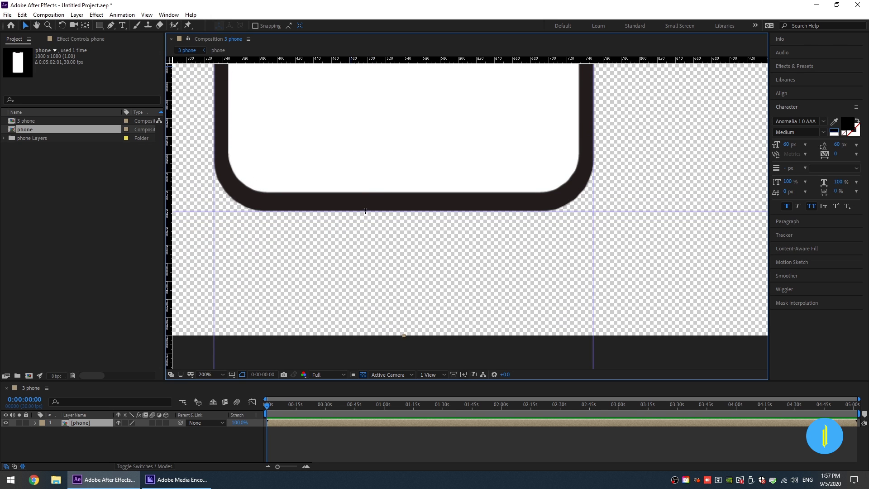
Set the phone layer's opacity to 50% and lock the layer
left_click(213, 374)
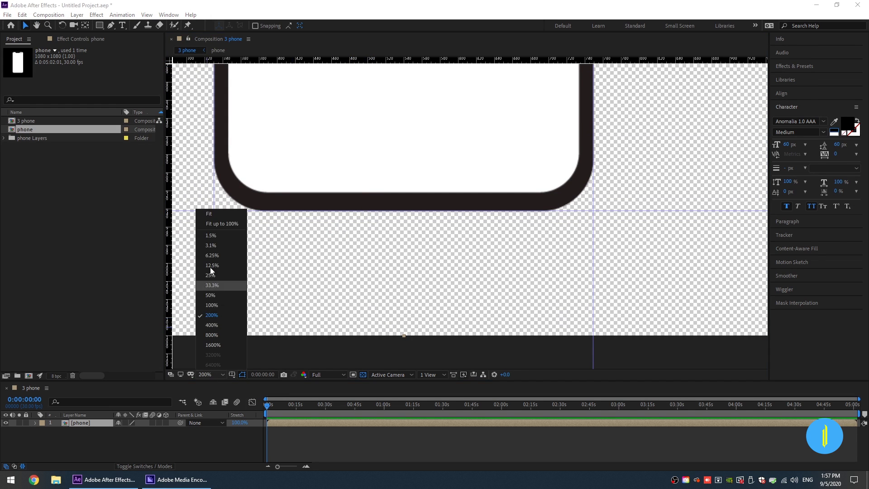
left_click(210, 217)
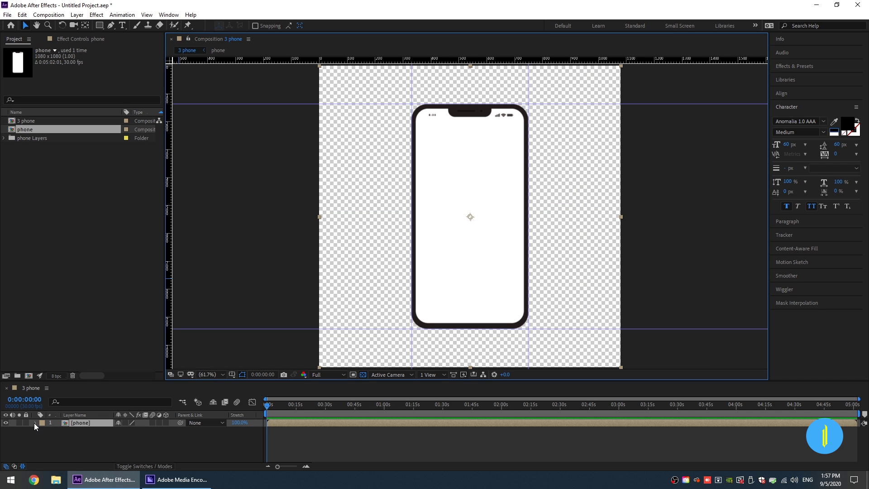
key("t")
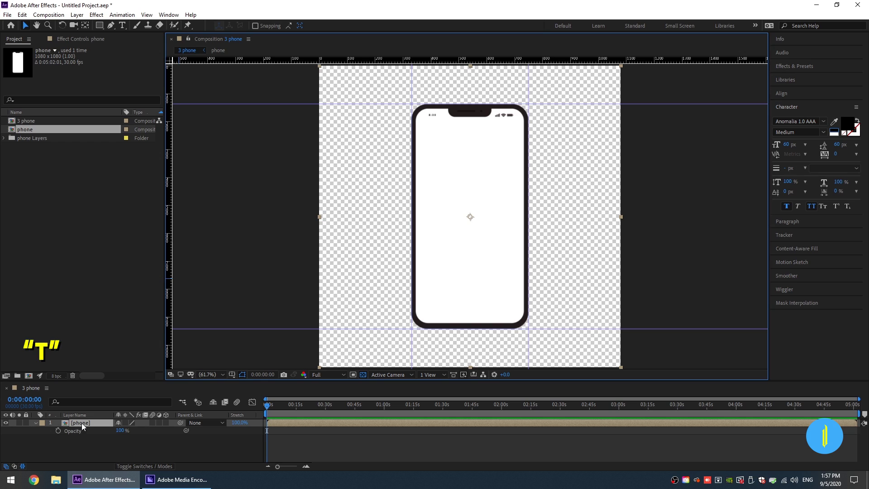
left_click(120, 430)
type("50")
key("Return")
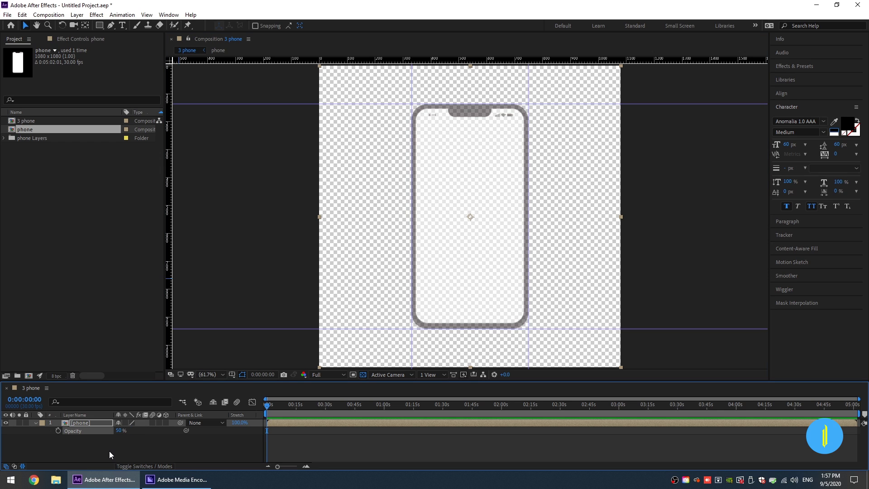
left_click(35, 422)
left_click(26, 422)
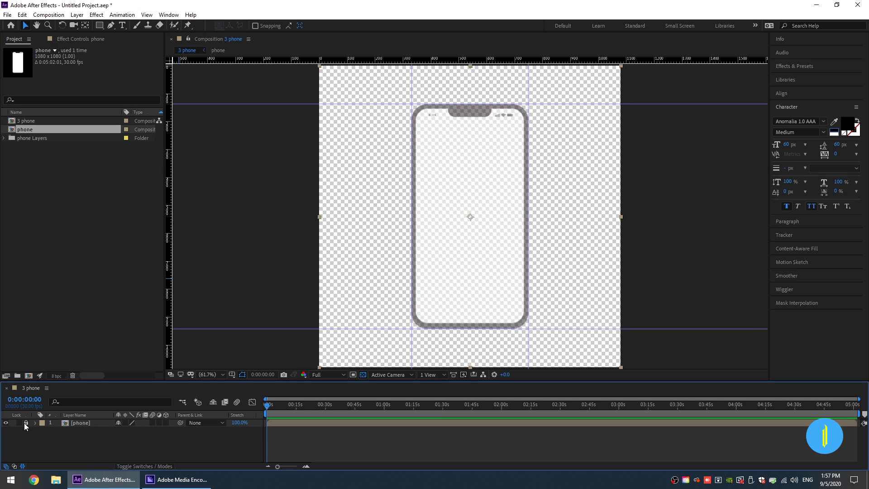
Draw a rectangle shape of about 419 × 805 px between the guides around the phone and set its roundness to 60
left_click(100, 26)
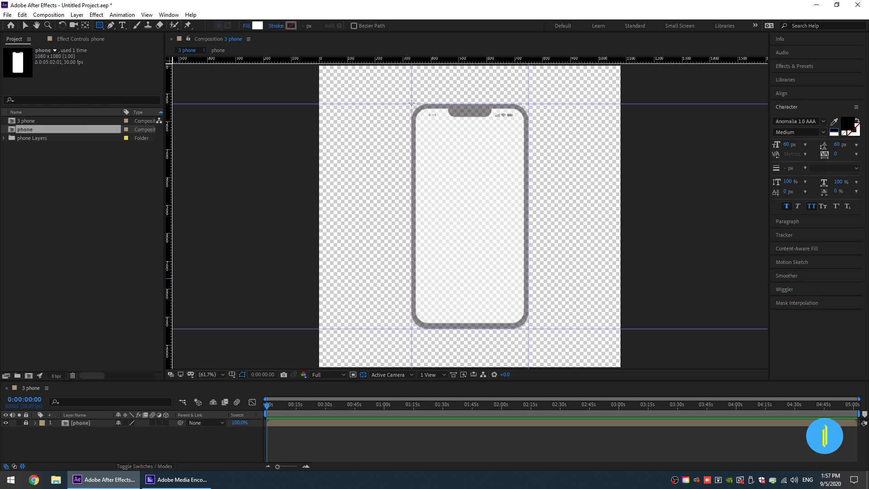
left_click_drag(412, 104, 529, 329)
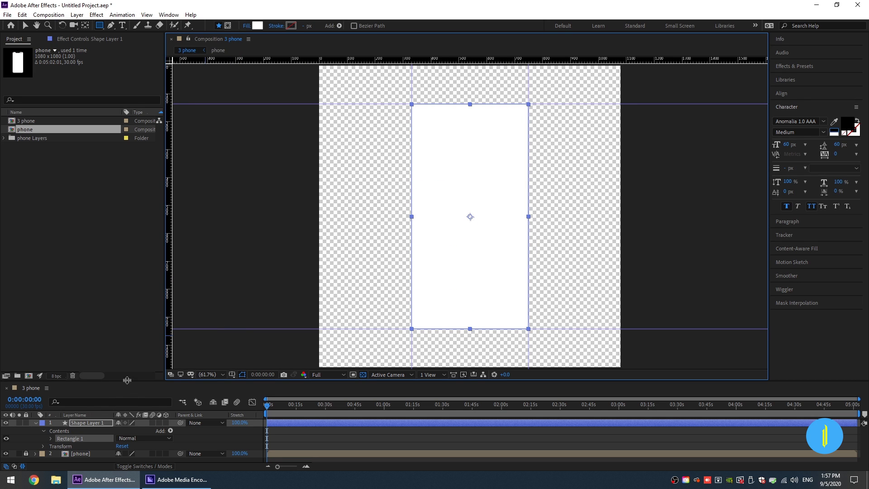
left_click_drag(127, 381, 128, 343)
left_click(51, 401)
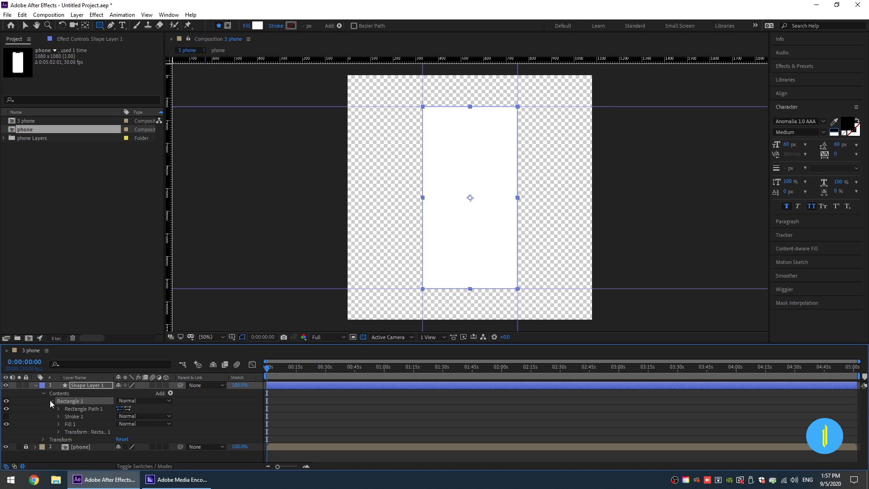
left_click(58, 409)
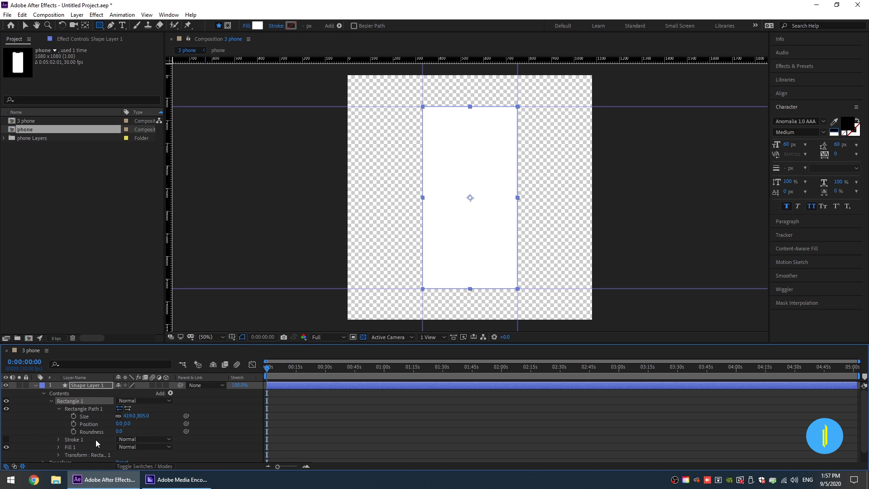
left_click_drag(119, 430, 144, 431)
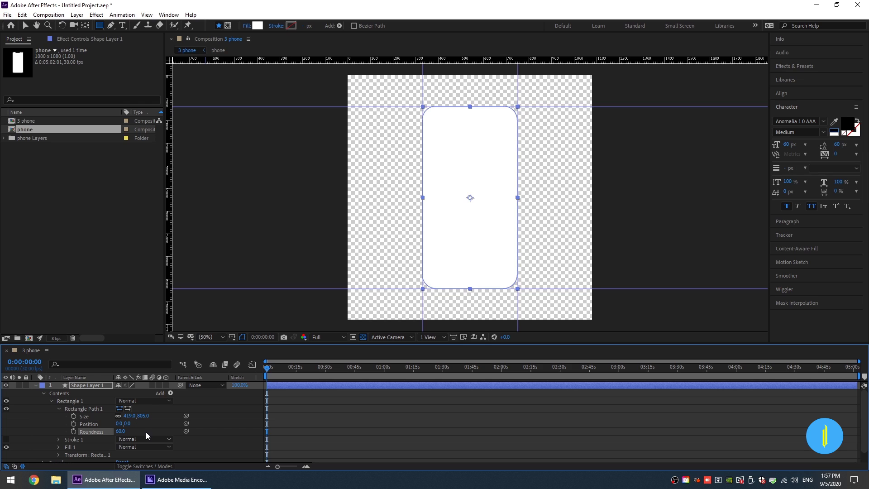
left_click(58, 408)
left_click(51, 400)
left_click(43, 393)
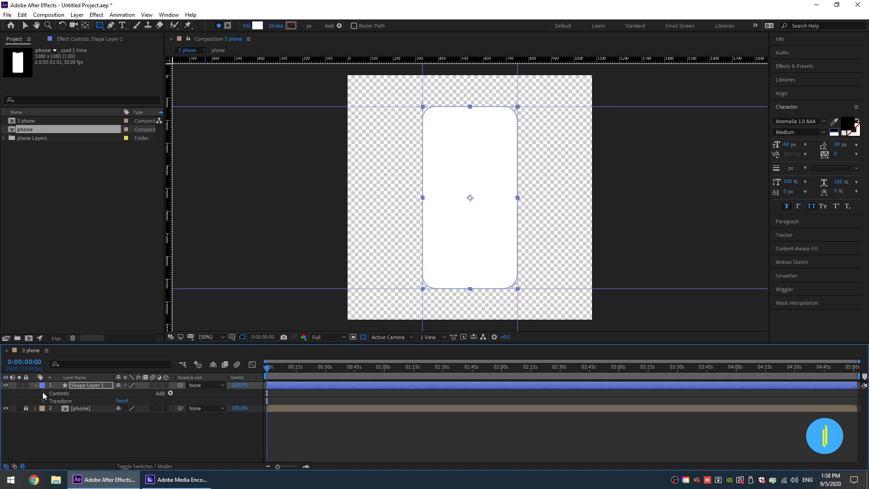
left_click(36, 386)
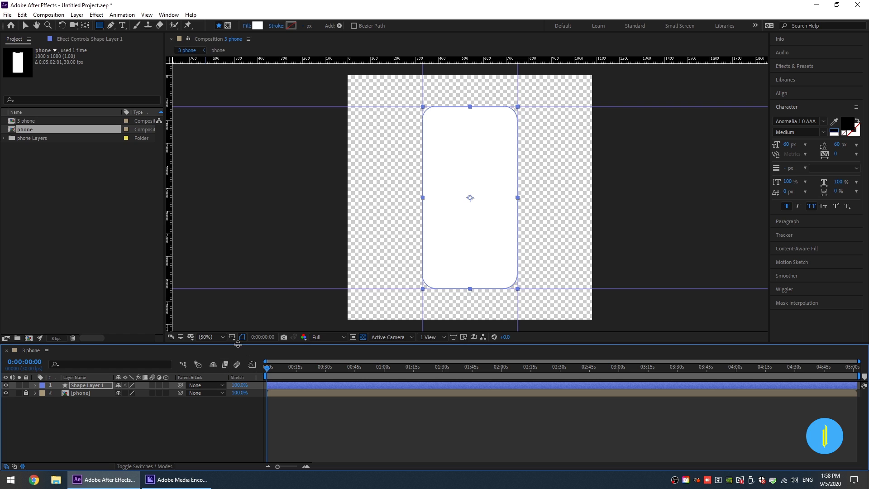
left_click_drag(238, 343, 237, 383)
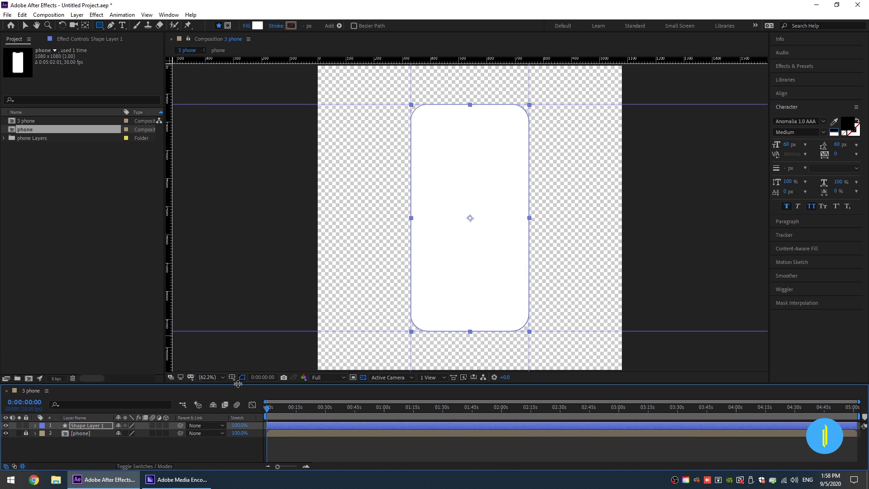
Hide the phone layer and make the rectangle's shape layer a 3D layer
left_click(6, 434)
left_click(165, 425)
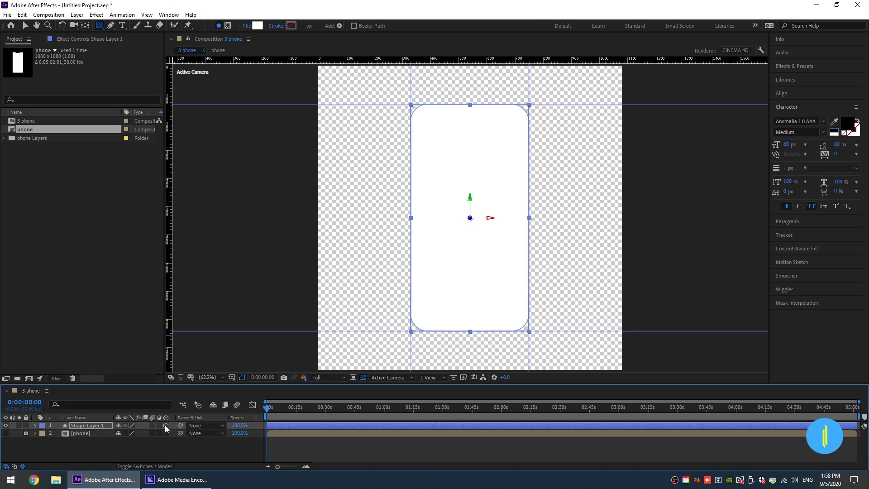
Add a new camera layer to the 3 phone composition with the offered settings
right_click(160, 444)
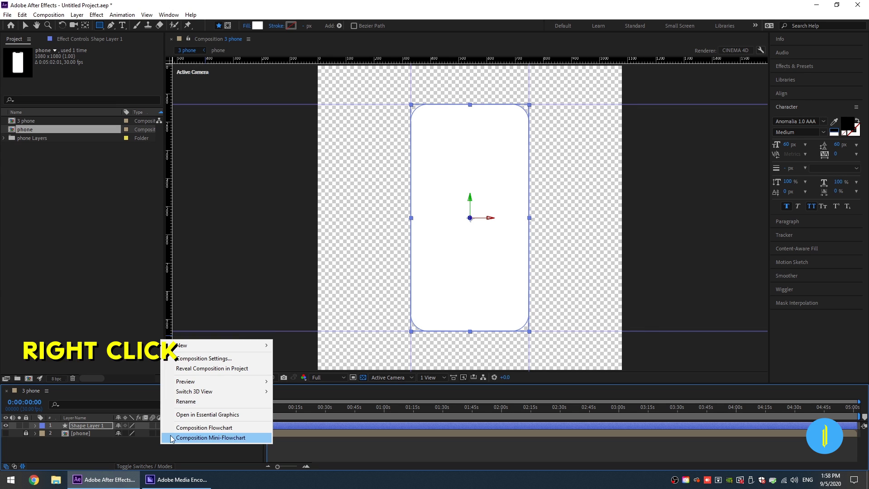
mouse_move(189, 351)
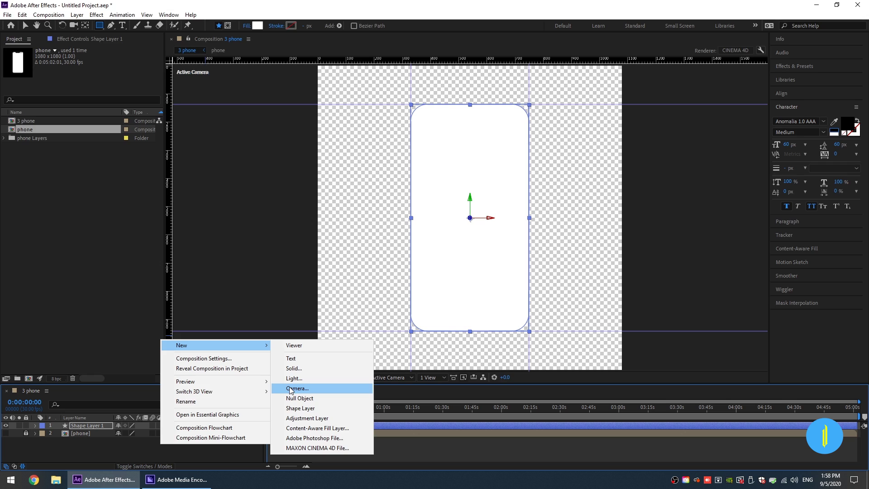
left_click(289, 331)
left_click(264, 218)
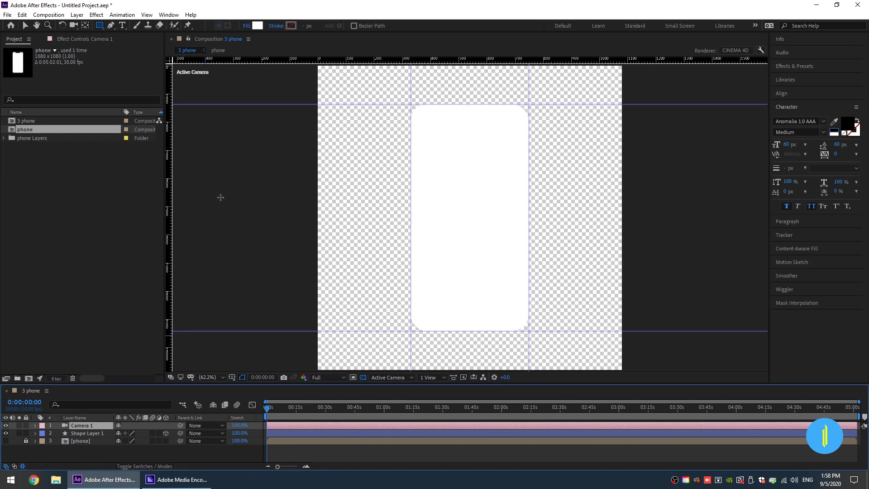
Turn off the transparency grid and orbit the camera so the rounded rectangle is seen at an angle
left_click(363, 378)
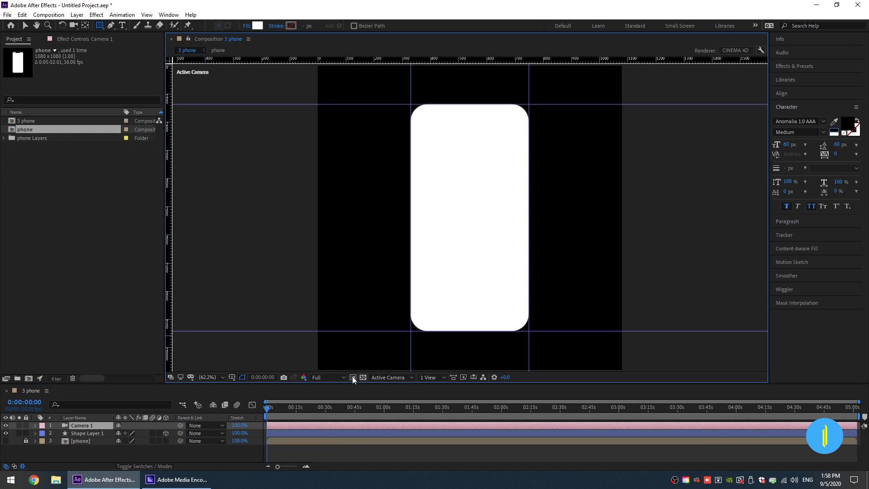
left_click(73, 26)
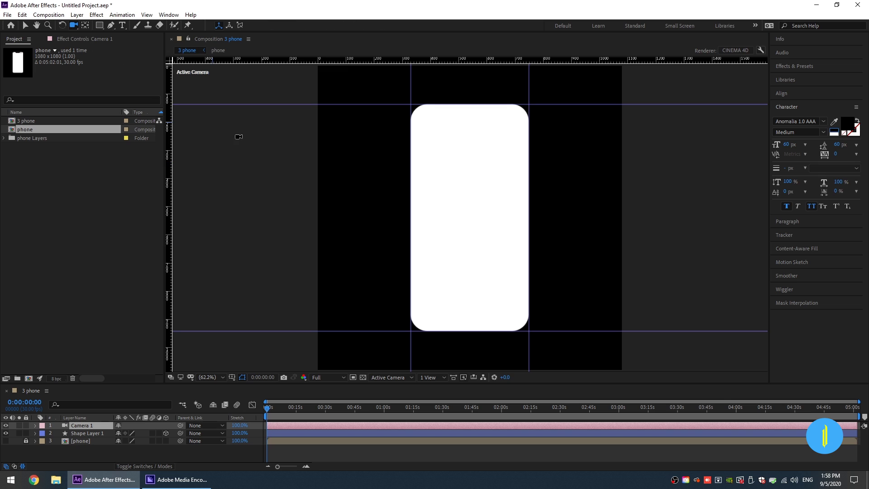
left_click_drag(454, 209, 413, 222)
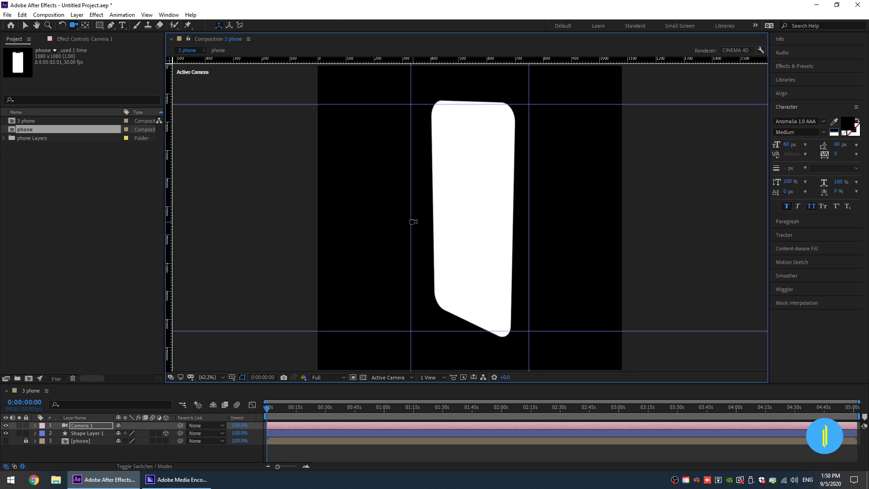
Select CINEMA 4D as the 3D renderer in the 3 phone composition settings
left_click(92, 433)
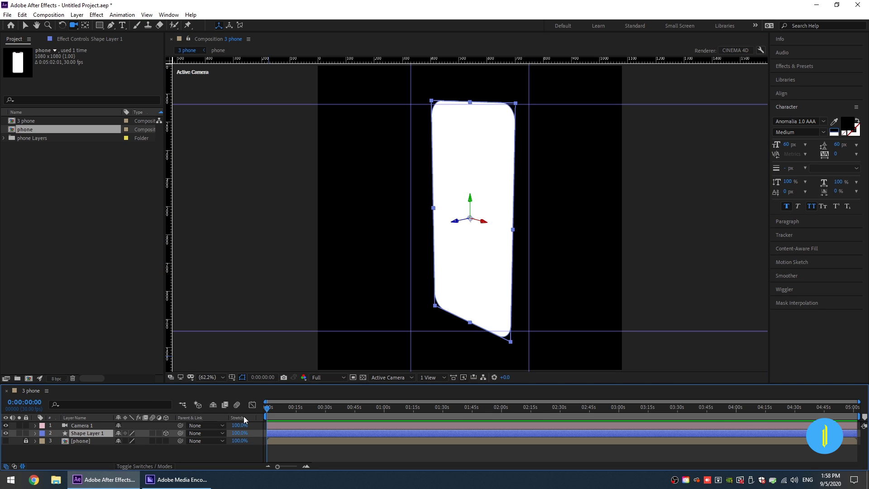
left_click(733, 50)
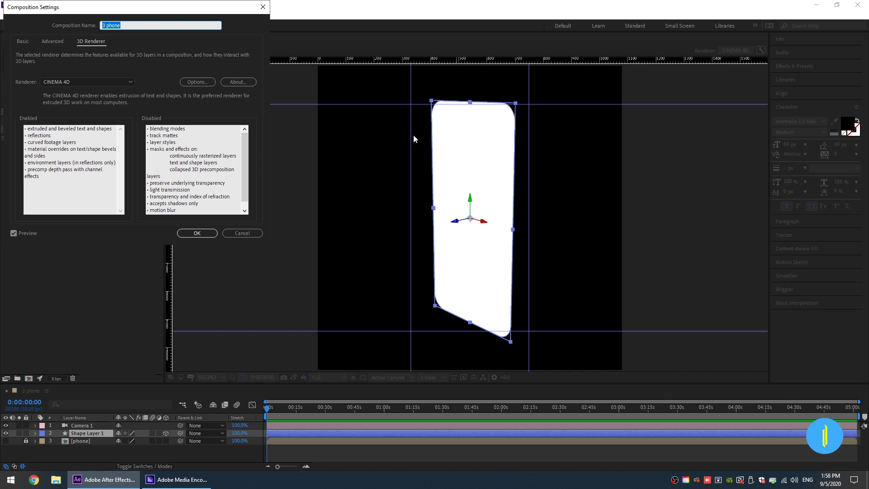
left_click(96, 82)
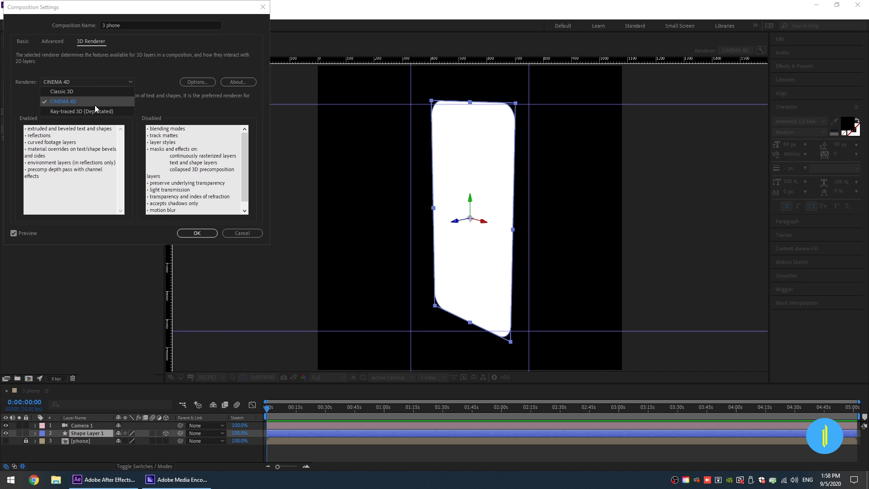
left_click(88, 101)
left_click(192, 233)
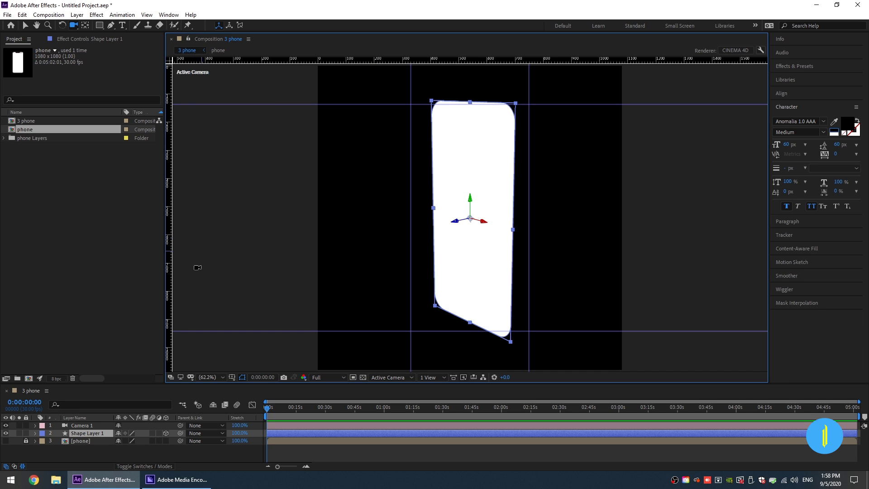
Set the rounded rectangle shape layer's Extrusion Depth to 60 in its geometry options
left_click_drag(180, 384, 179, 351)
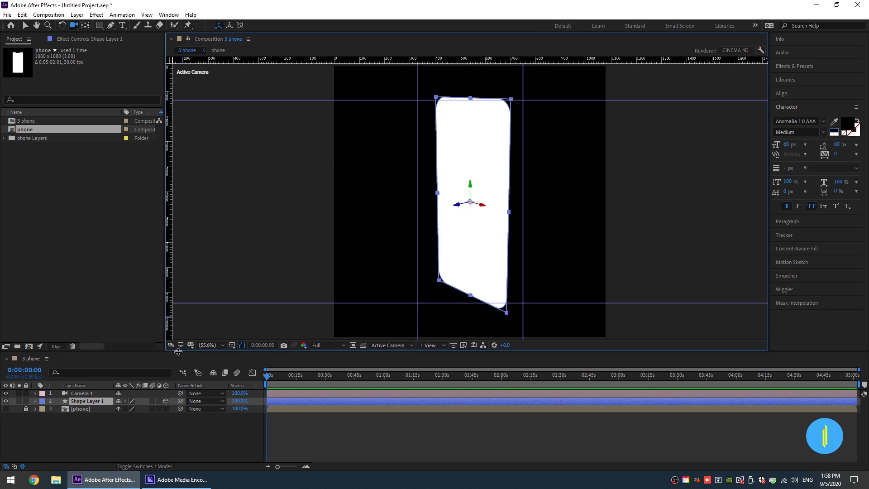
left_click(35, 401)
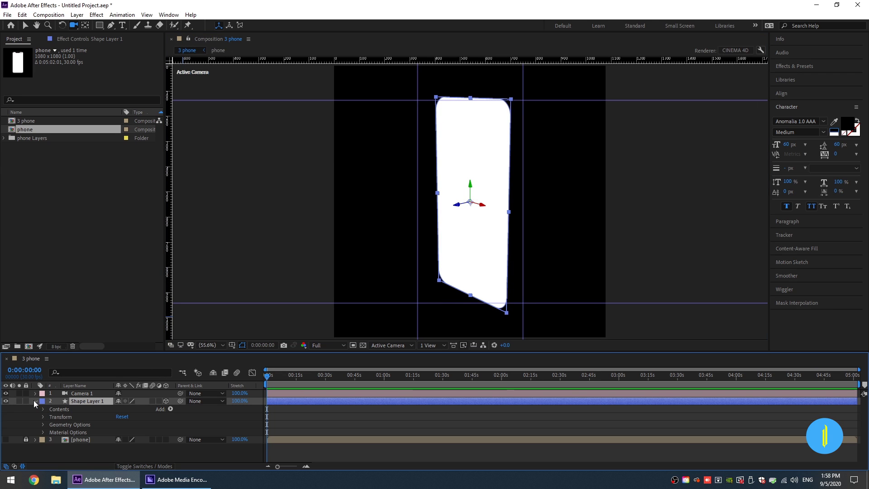
left_click(43, 424)
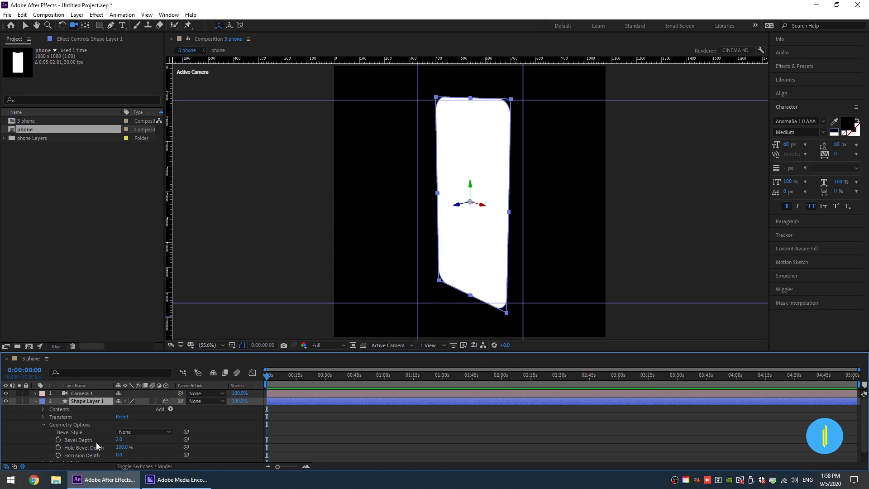
left_click_drag(126, 351, 125, 344)
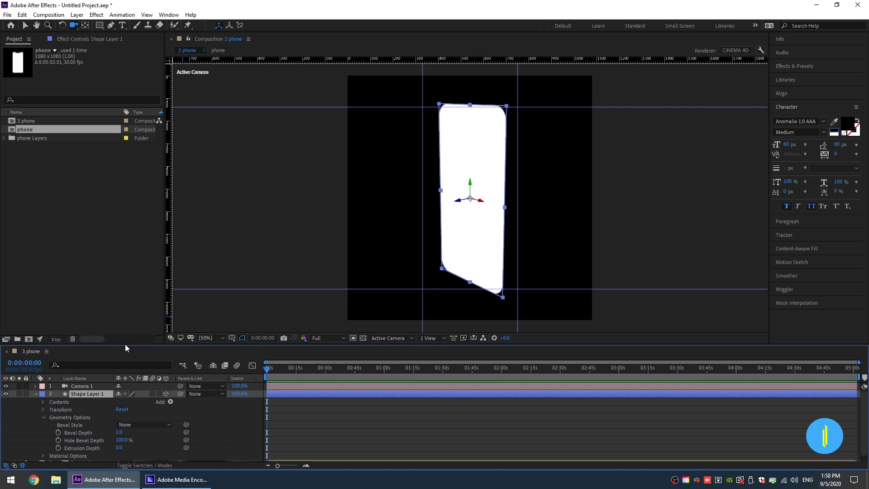
left_click_drag(120, 447, 145, 448)
left_click(121, 447)
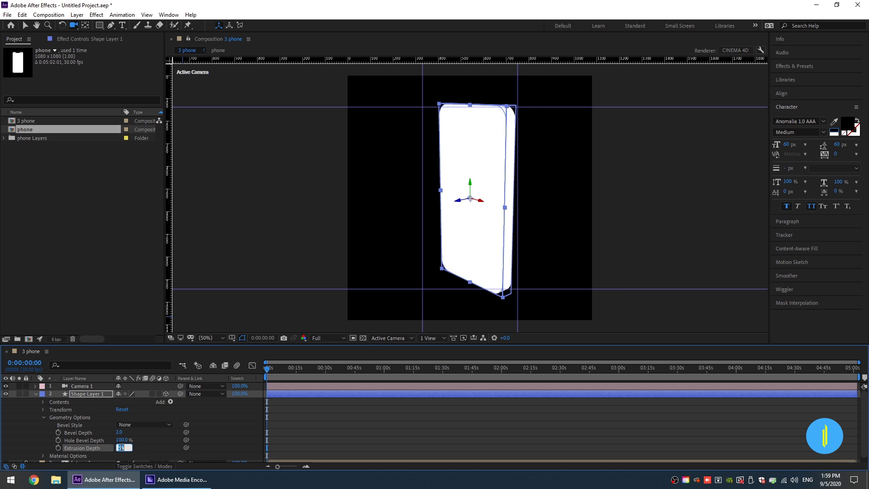
type("60")
key("Return")
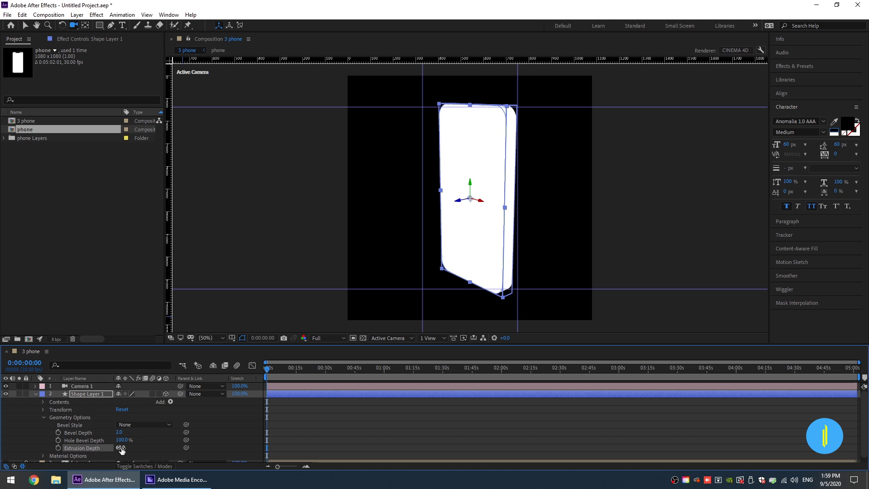
left_click(35, 394)
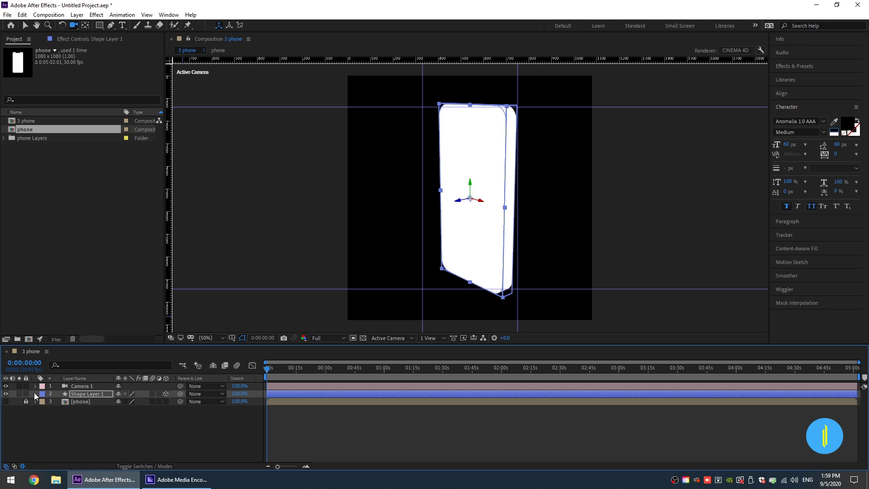
Turn off the camera layer's visibility, then show and unlock the phone layer and move it above Shape Layer 1
left_click(5, 386)
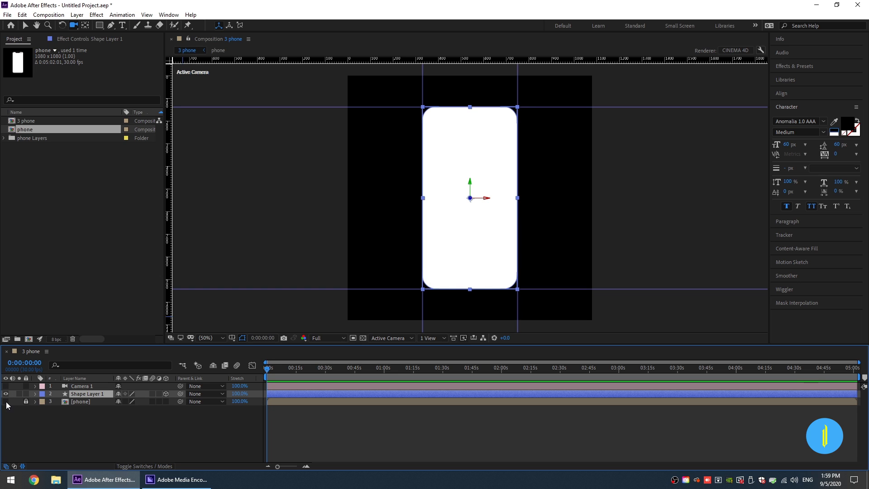
left_click(5, 401)
left_click(26, 402)
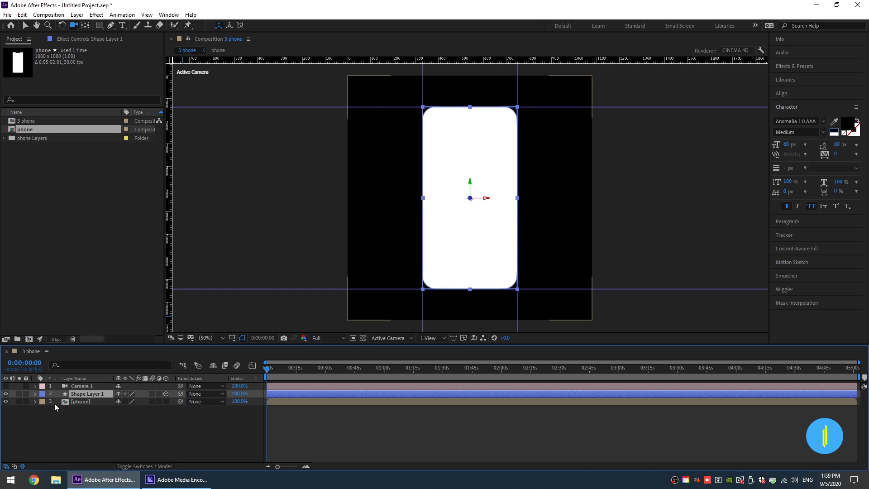
left_click_drag(72, 403, 83, 394)
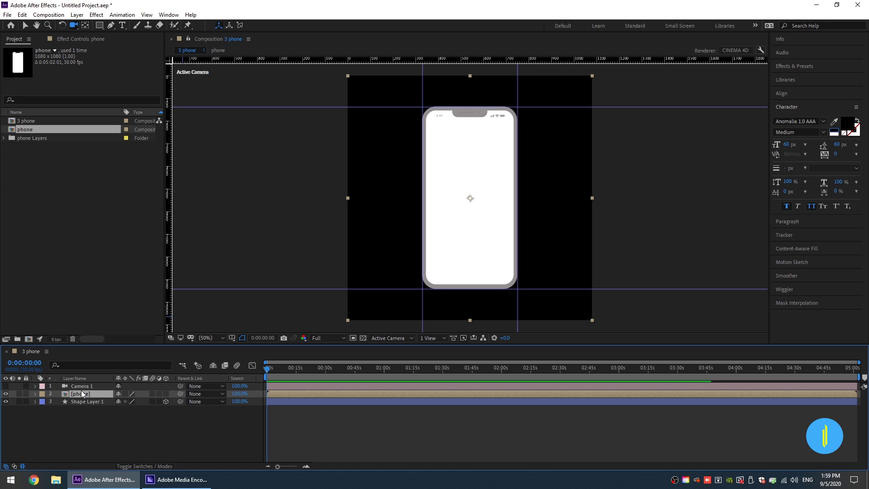
Set the phone layer's opacity to 100%
key("t")
left_click(122, 401)
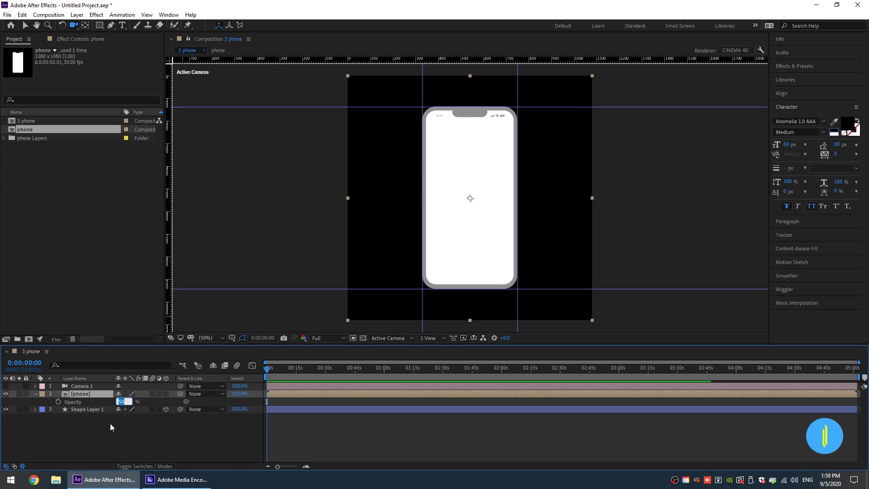
type("100")
key("Return")
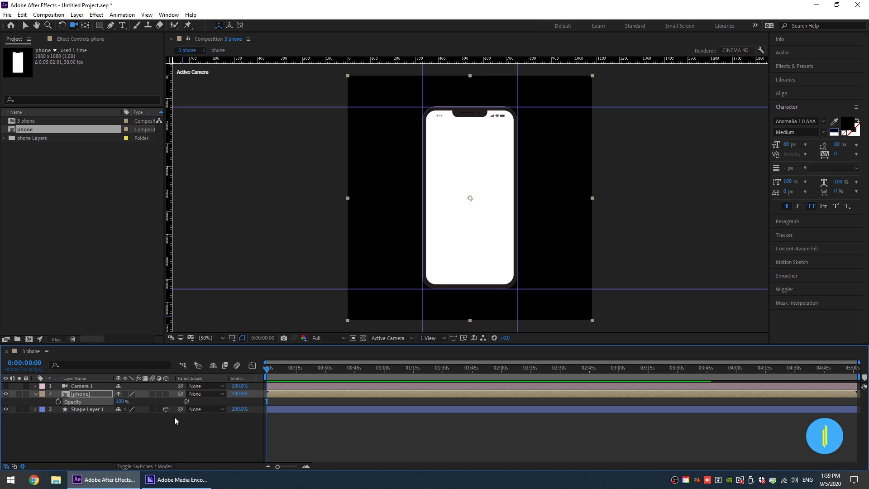
Make the phone layer a 3D layer and parent it to Shape Layer 1
left_click(165, 393)
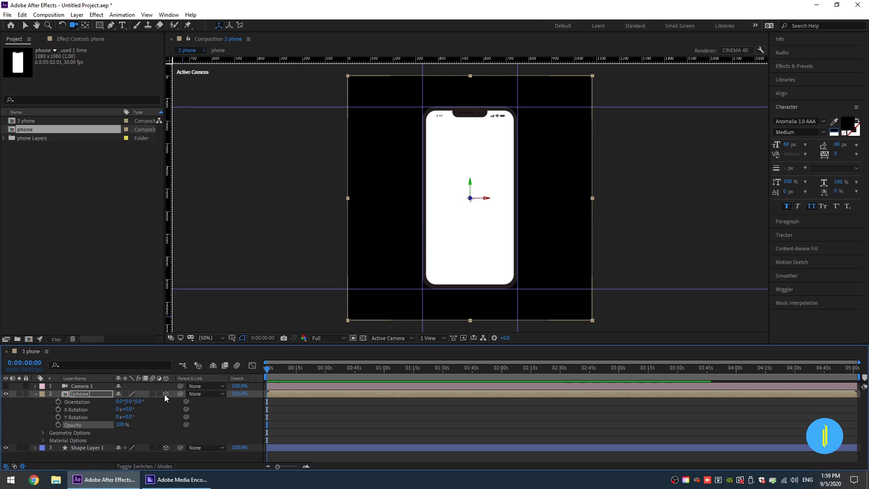
left_click(35, 394)
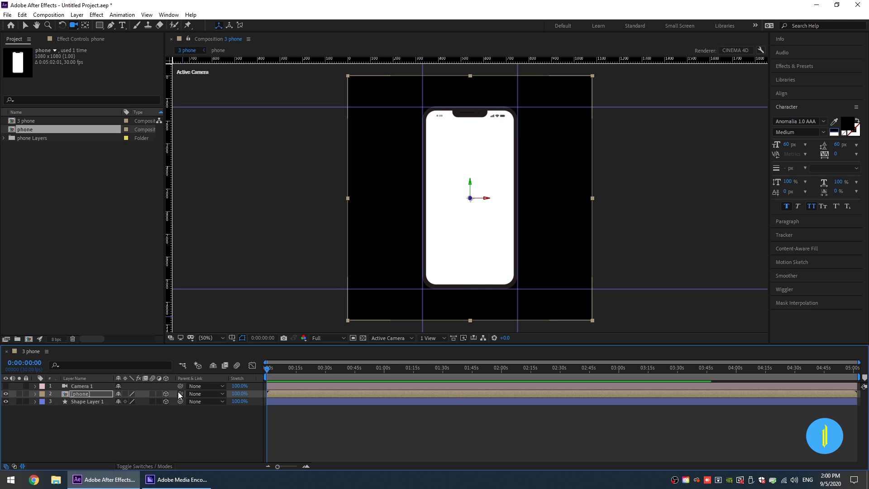
left_click_drag(180, 393, 81, 401)
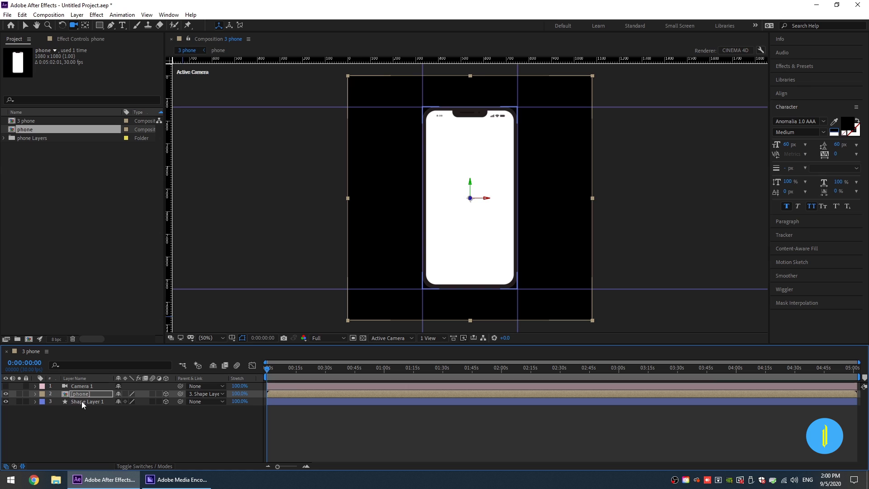
left_click(87, 411)
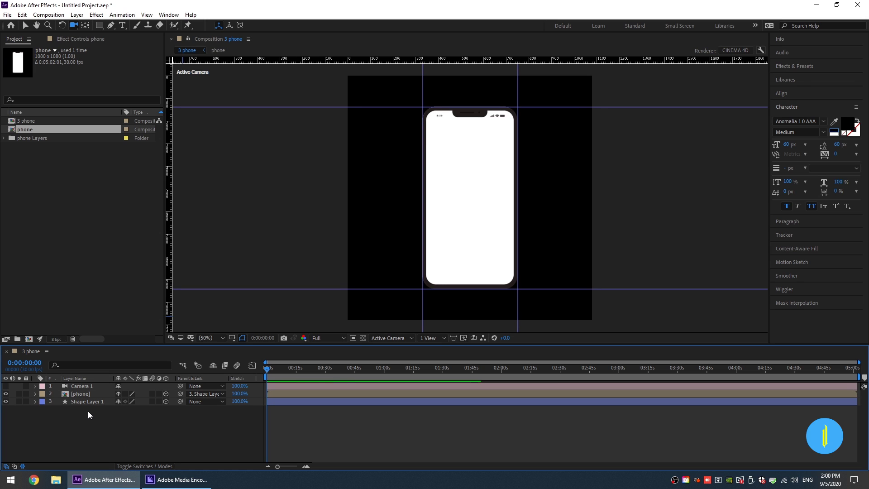
Add a null object to the 3 phone composition and place it directly below the camera layer
right_click(89, 409)
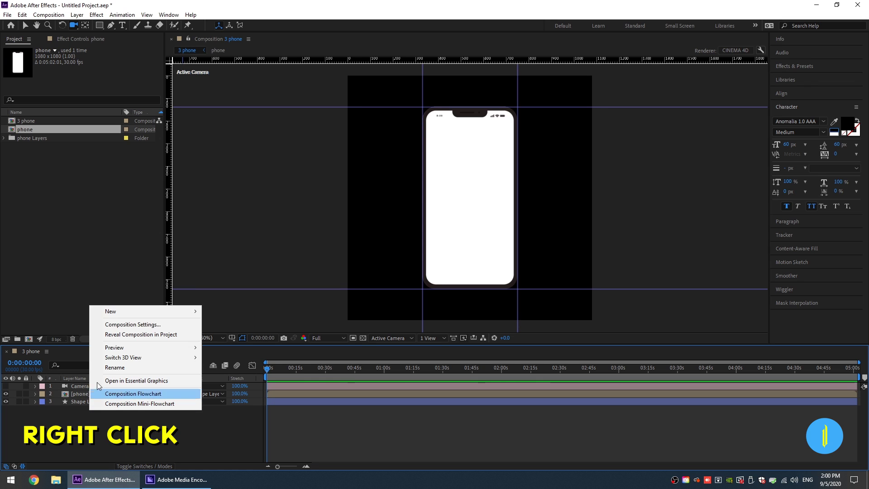
mouse_move(109, 313)
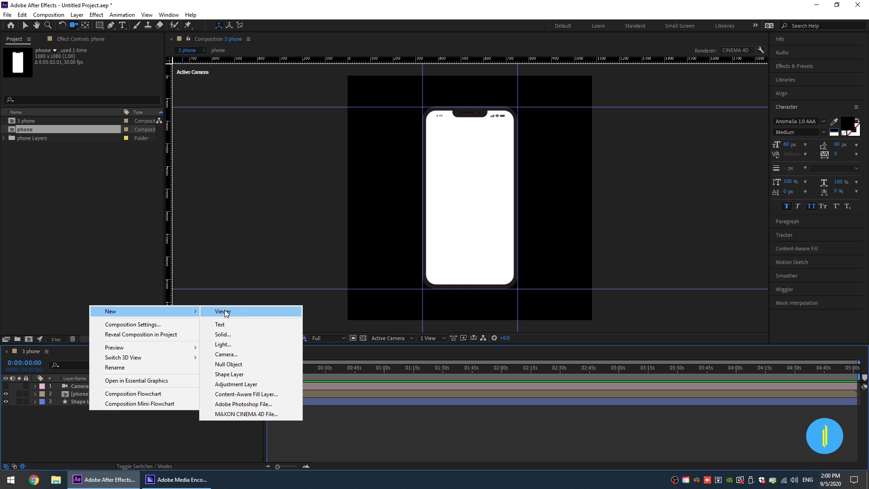
left_click(225, 365)
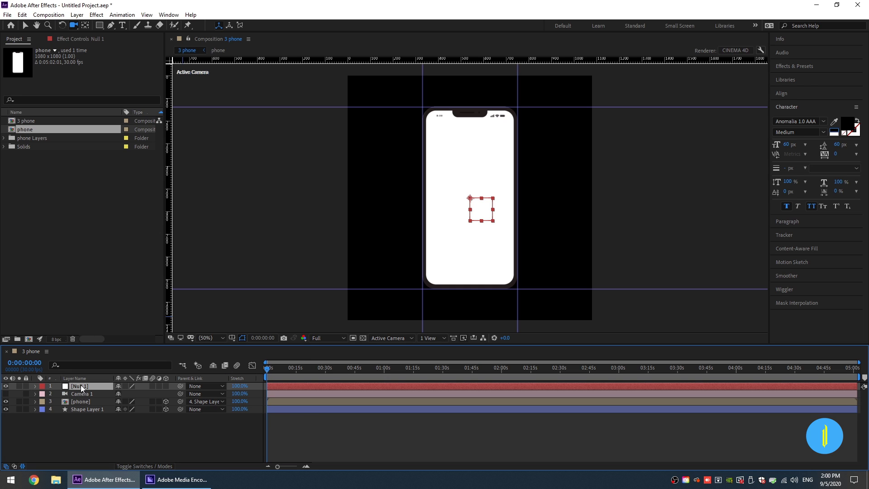
left_click_drag(82, 388, 79, 395)
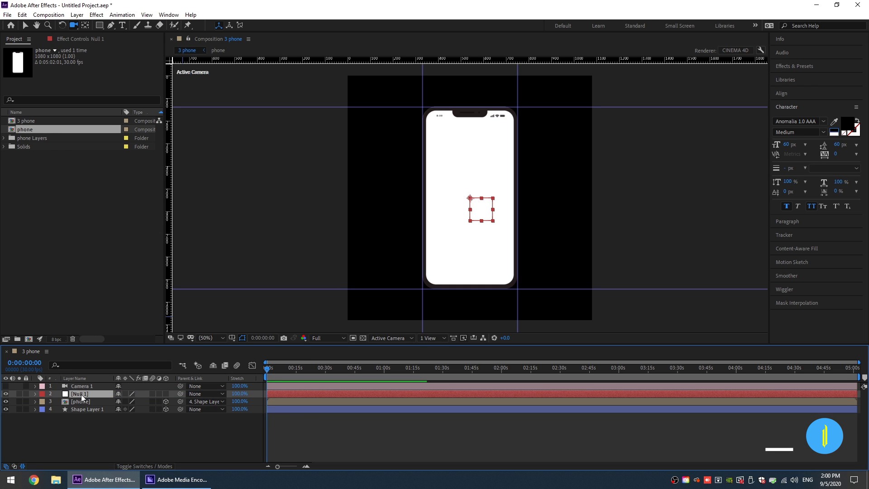
Rename the phone layer as "phone screen"
left_click(80, 402)
key("Return")
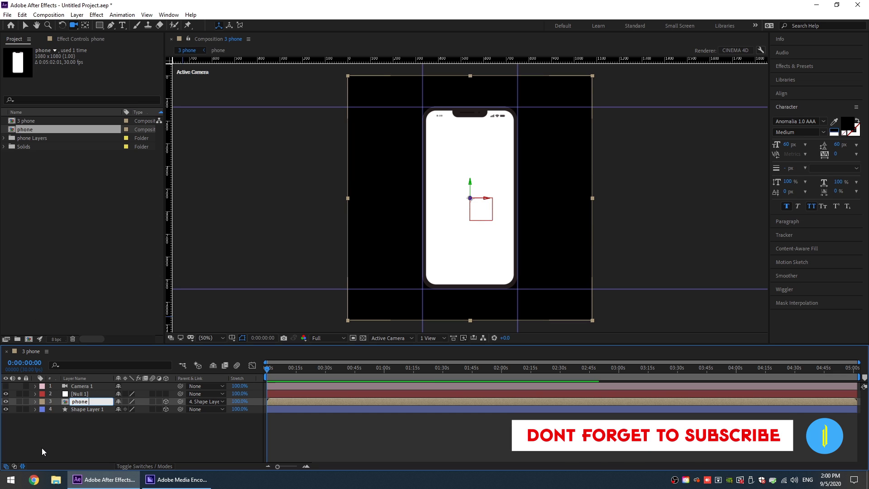
type("screen")
Rename the extruded shape layer as "phone 3d"
left_click(79, 409)
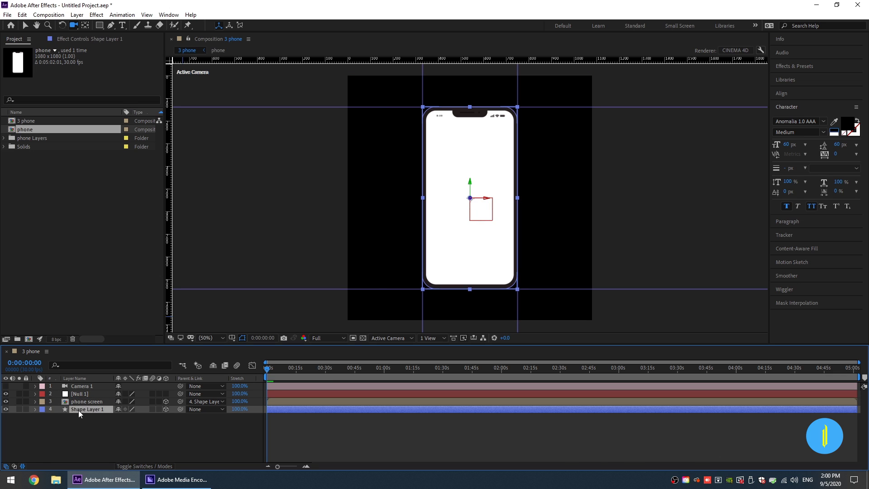
key("Return")
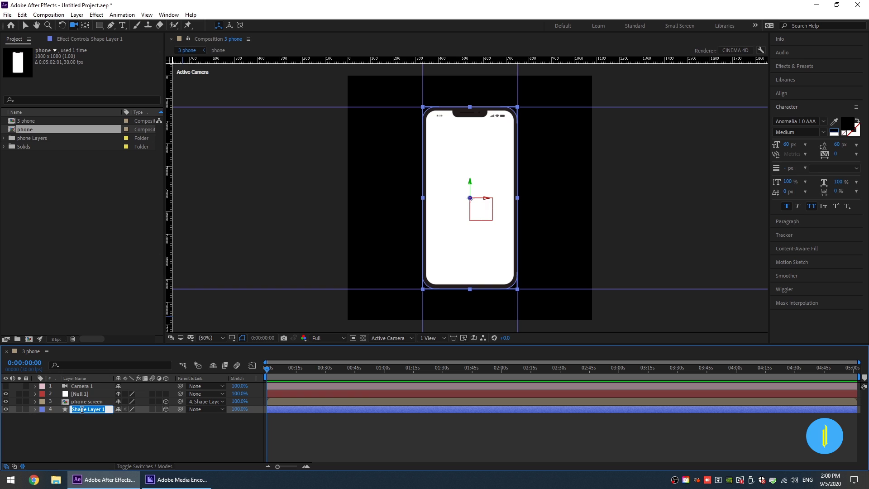
type("phone 3d")
key("Return")
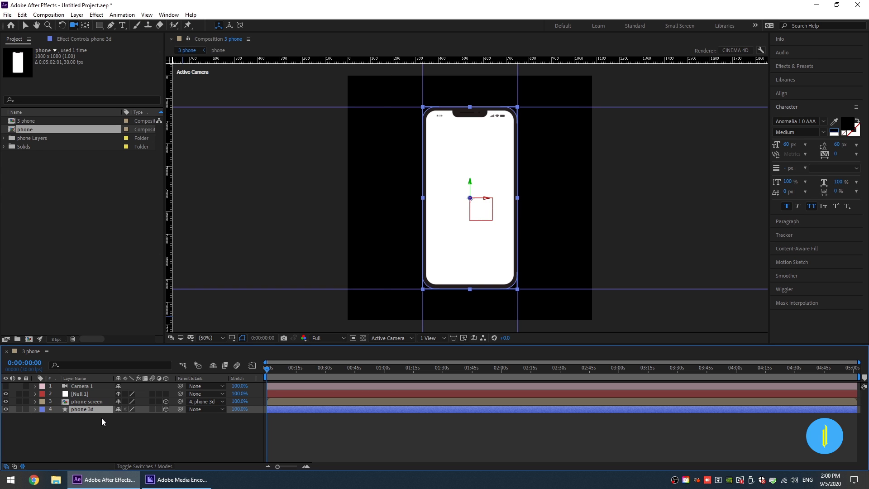
left_click(105, 424)
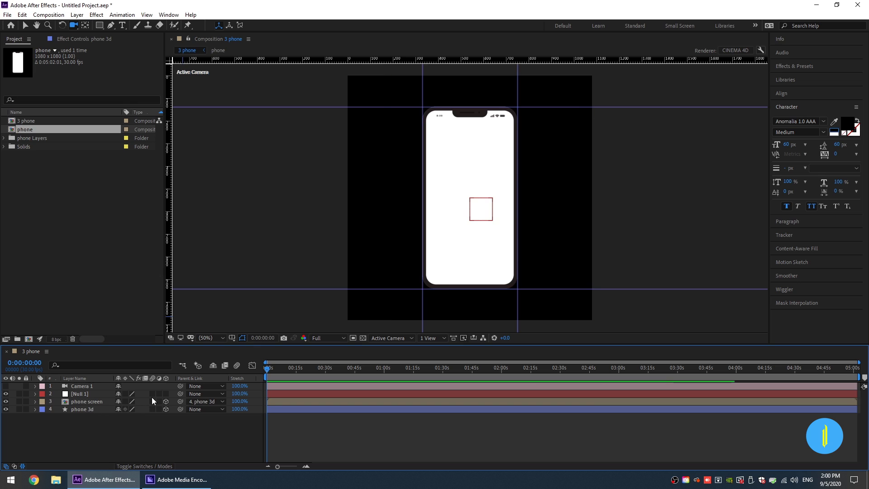
Make the null a 3D layer and, in the Top view, move its anchor point back into the middle of the phone's thickness
left_click(88, 394)
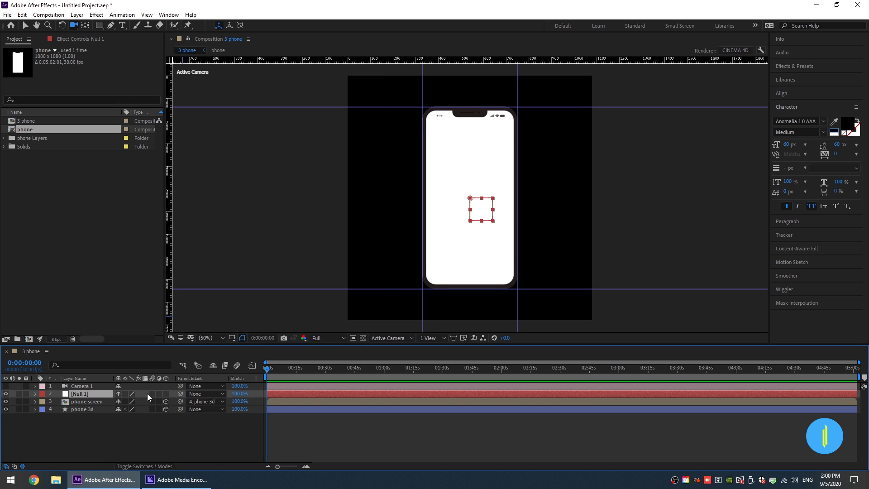
left_click(165, 393)
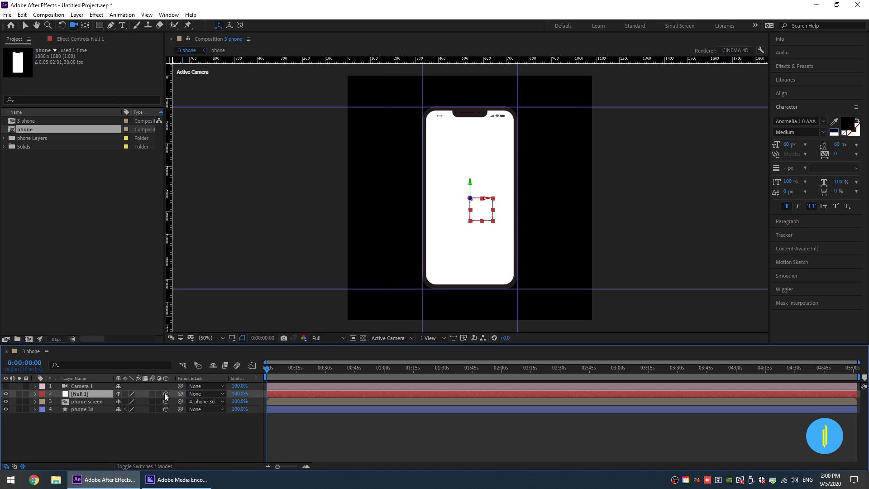
left_click(362, 338)
left_click(379, 338)
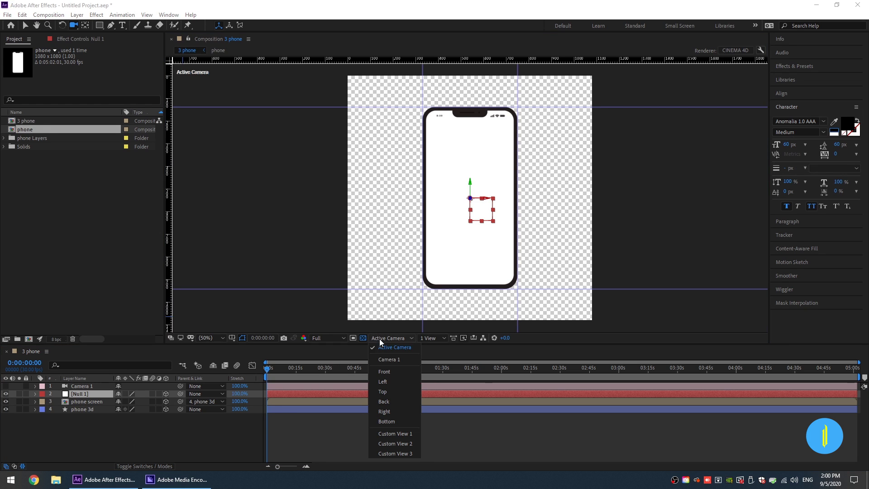
left_click(377, 392)
scroll(487, 173, "up", 2)
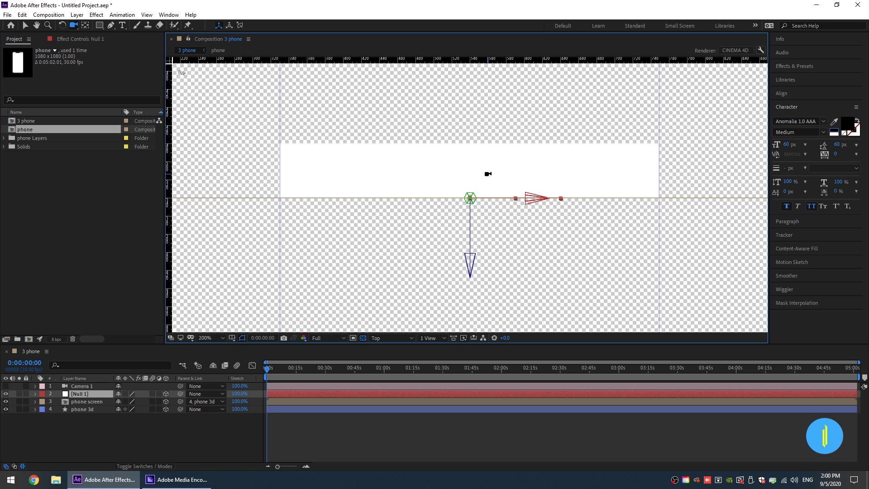
left_click(363, 338)
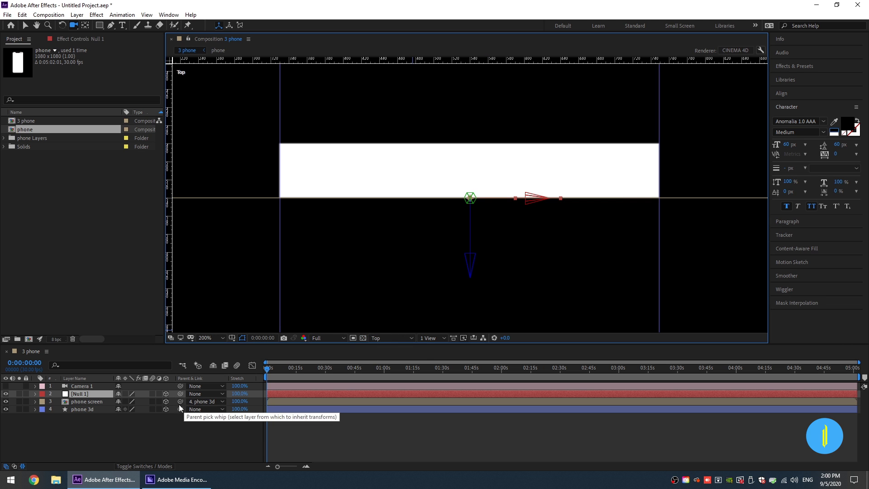
left_click(87, 393)
left_click(85, 25)
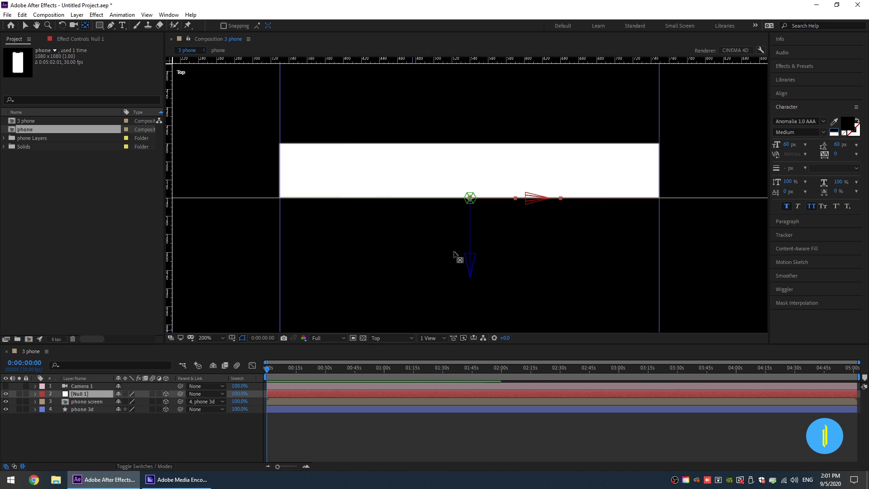
left_click_drag(469, 269, 468, 246)
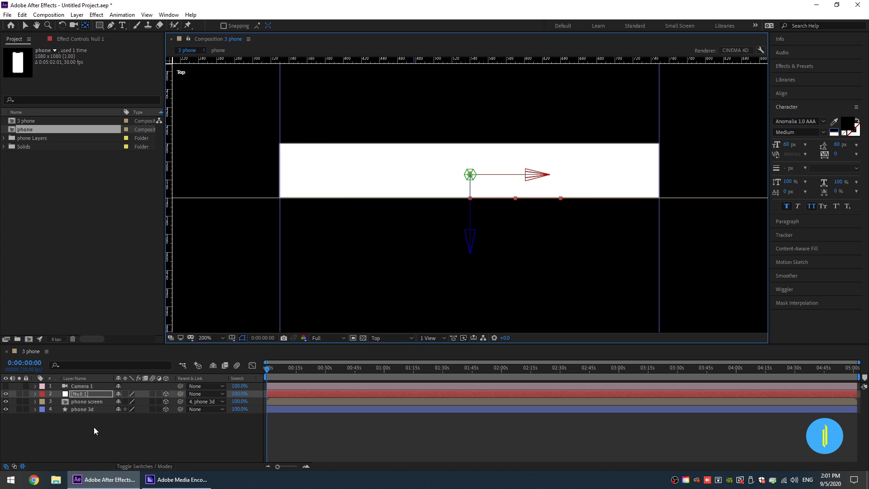
Parent the phone 3d layer to Null 1 and return the view to Active Camera
left_click(83, 407)
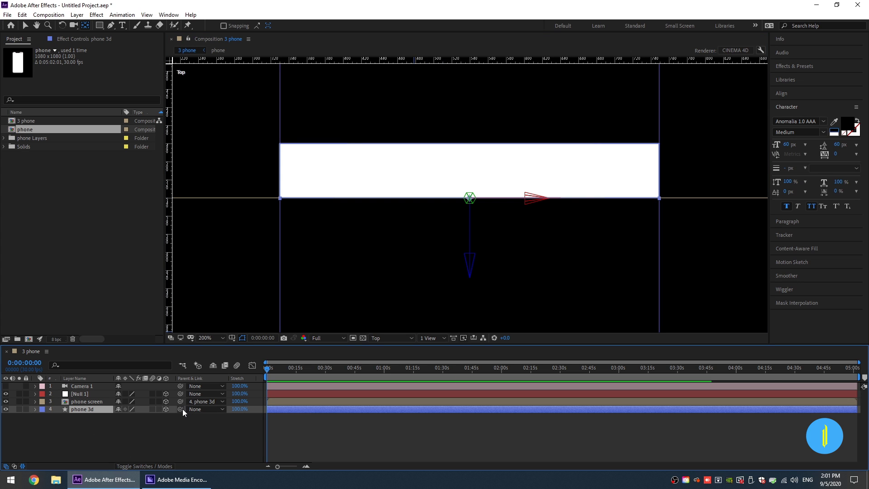
left_click_drag(180, 409, 84, 397)
left_click(391, 340)
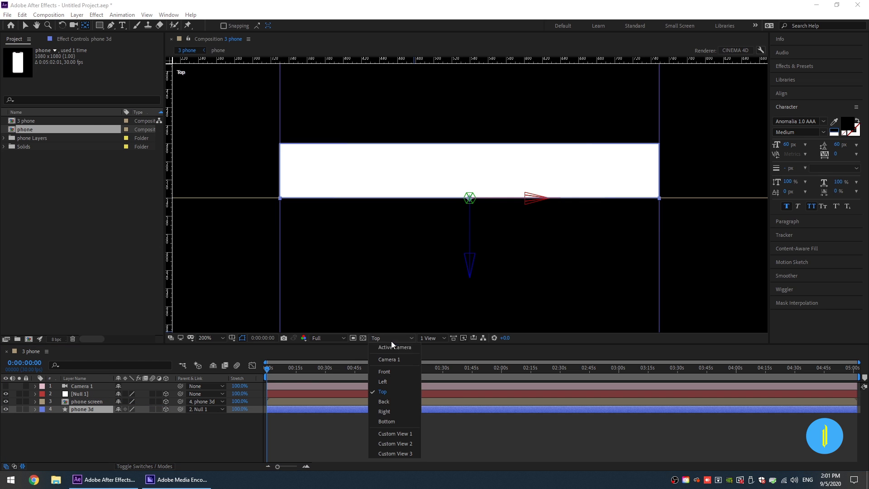
left_click(386, 349)
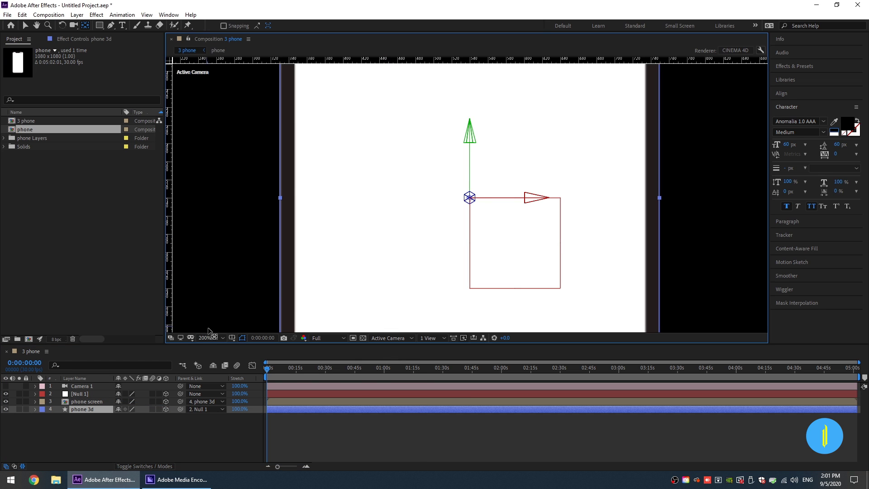
Set the composition view to 50% magnification and turn on the transparency grid behind the phone
left_click(208, 338)
left_click(200, 215)
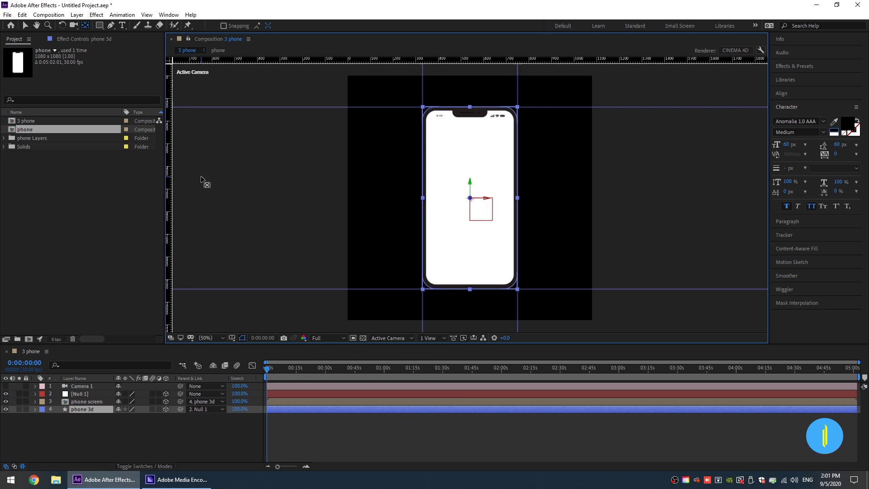
left_click(365, 336)
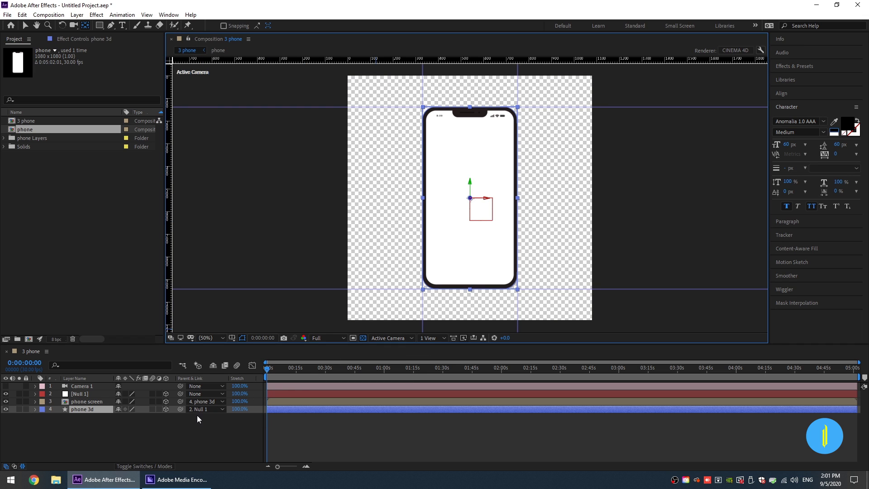
Reveal the rotation properties of Null 1 and set its Y Rotation to 42°
left_click(81, 393)
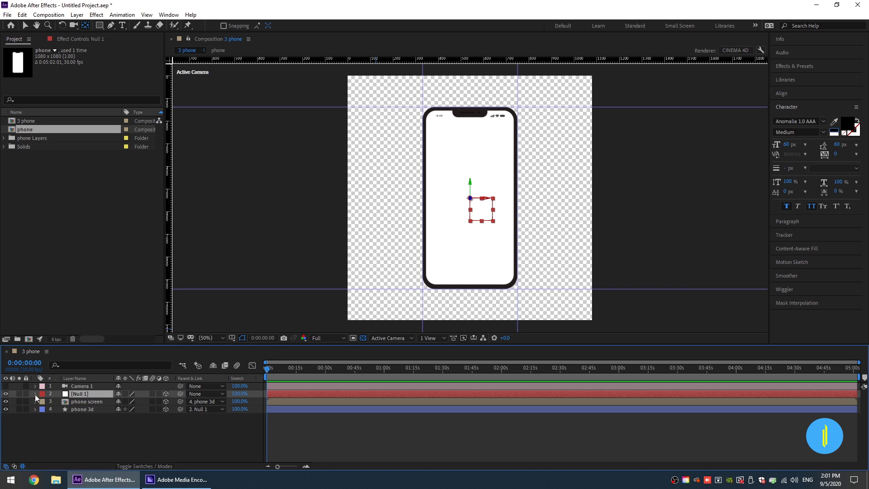
key("r")
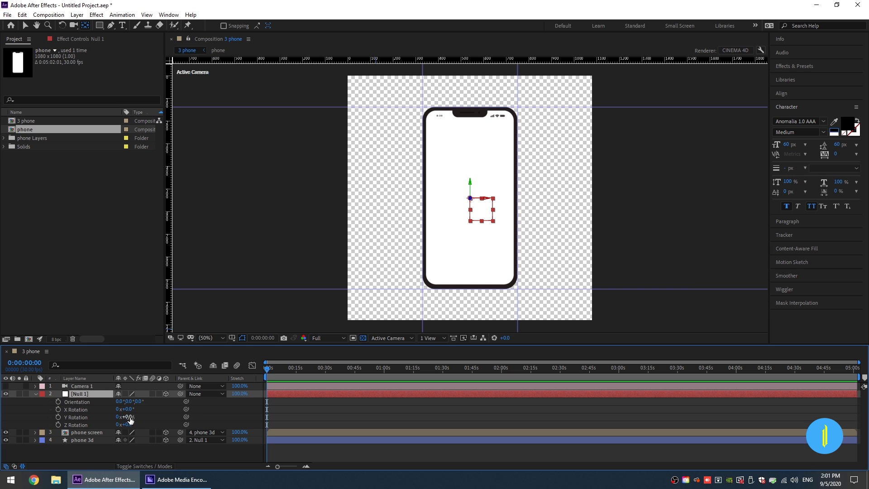
left_click_drag(126, 417, 148, 417)
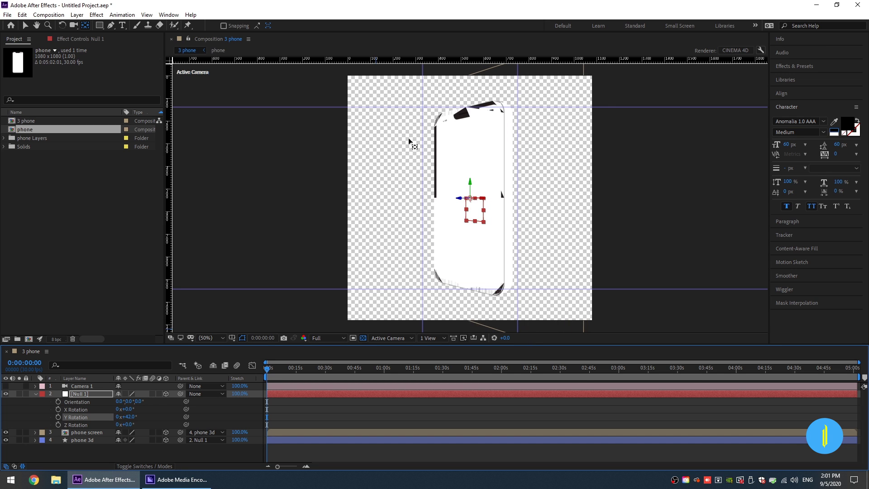
Move the phone screen layer just in front of the extruded body by setting its Z position to -1
key("period")
scroll(468, 121, "up", 1)
left_click_drag(411, 139, 364, 296)
left_click_drag(348, 131, 367, 261)
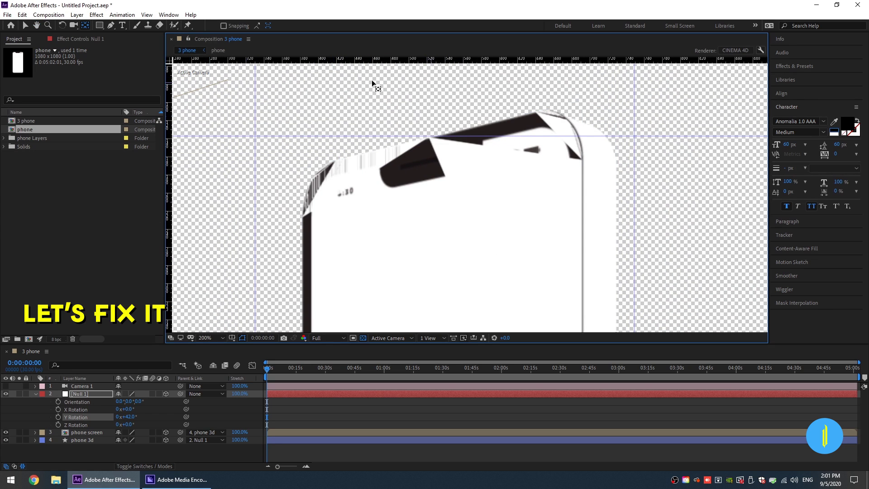
left_click(24, 25)
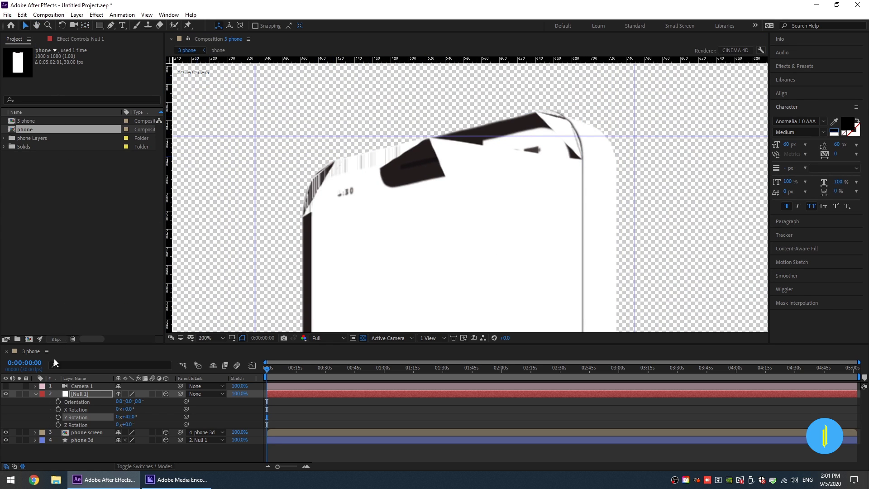
left_click(36, 393)
left_click(83, 401)
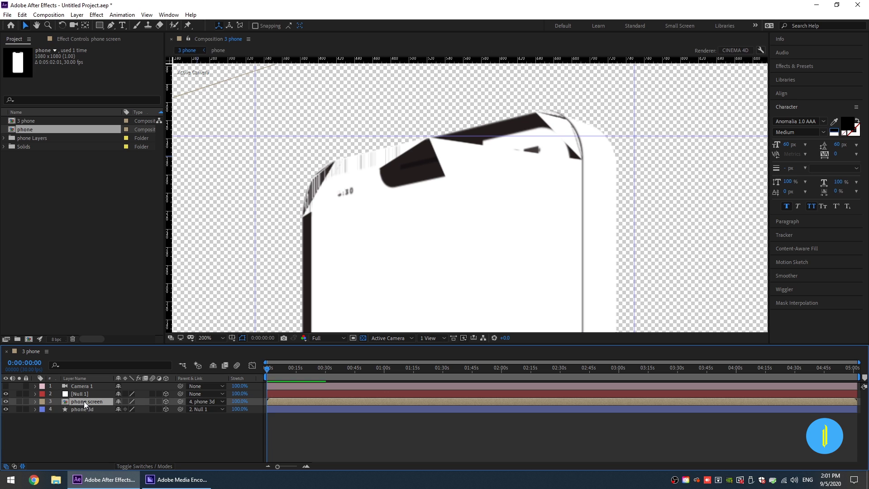
left_click(35, 401)
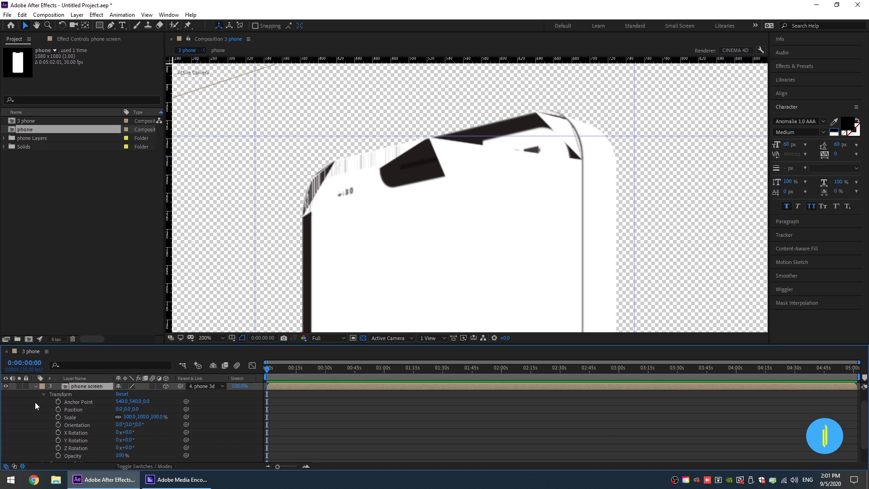
left_click(73, 409)
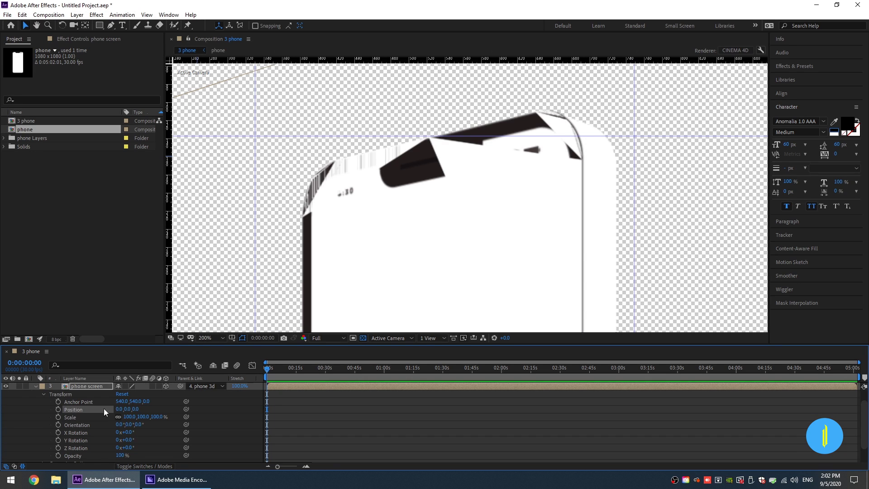
left_click(135, 408)
type("-1")
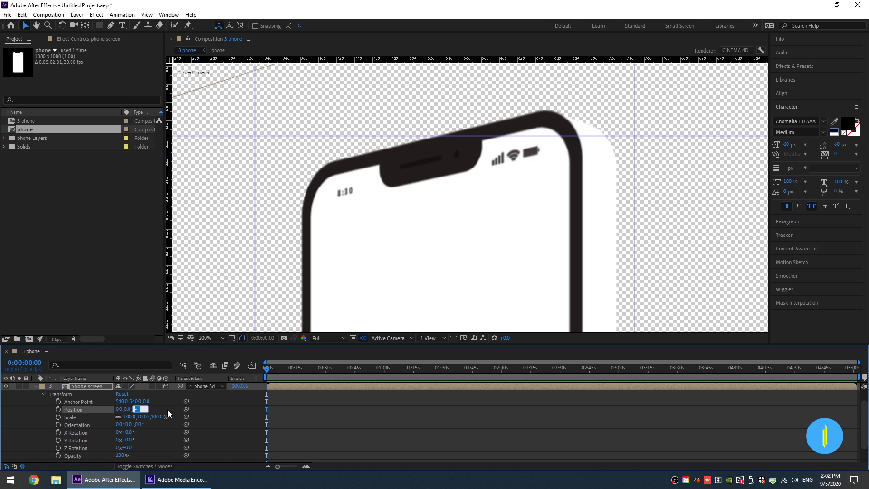
key("Return")
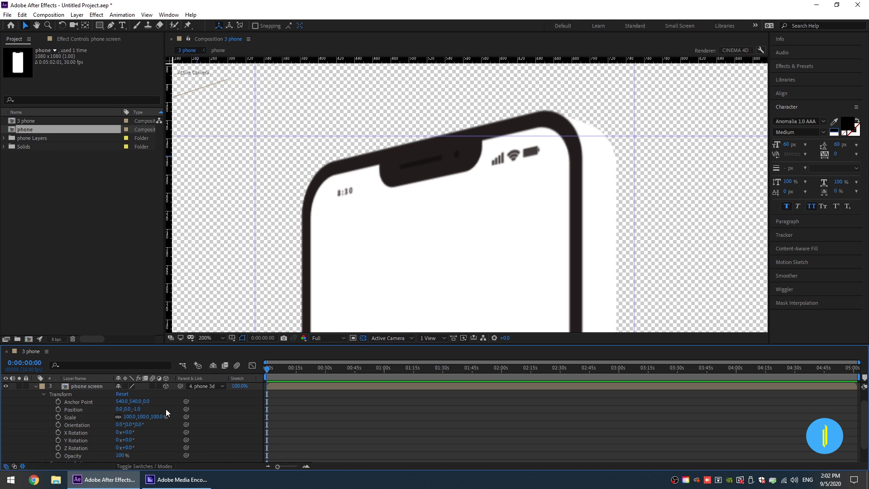
left_click(35, 385)
View the whole phone at 50% magnification and set the Y Rotation of Null 1 to 50°
left_click(85, 393)
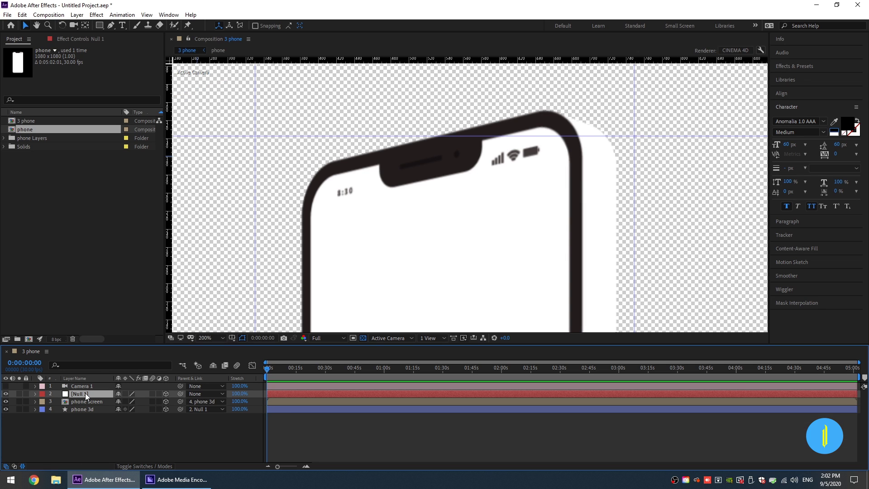
key("r")
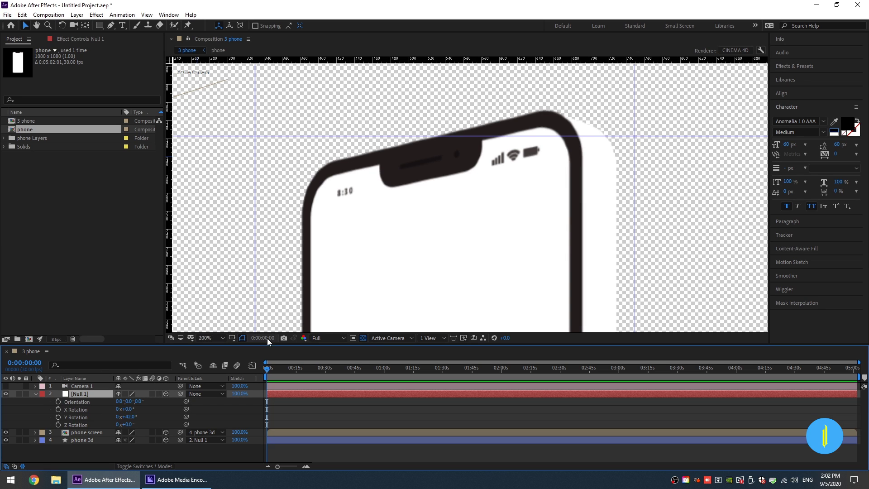
left_click(213, 338)
left_click(216, 186)
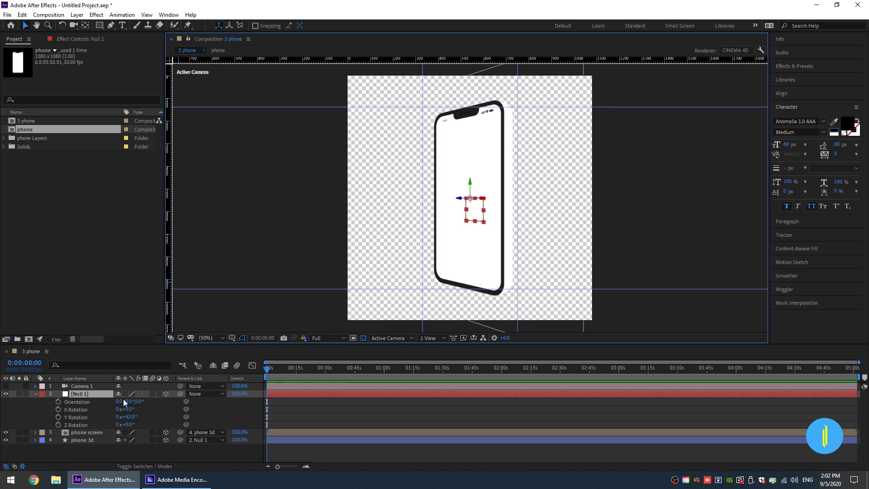
mouse_move(129, 416)
left_mouse_down()
mouse_move(81, 424)
mouse_move(138, 417)
left_mouse_up()
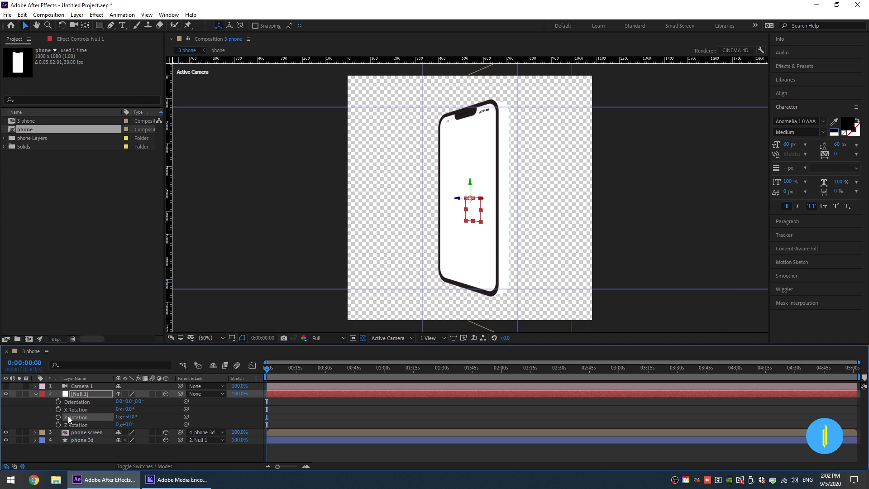
left_click(36, 394)
Add a Front Color property to the Rectangle 1 group of the phone 3d layer
left_click(78, 401)
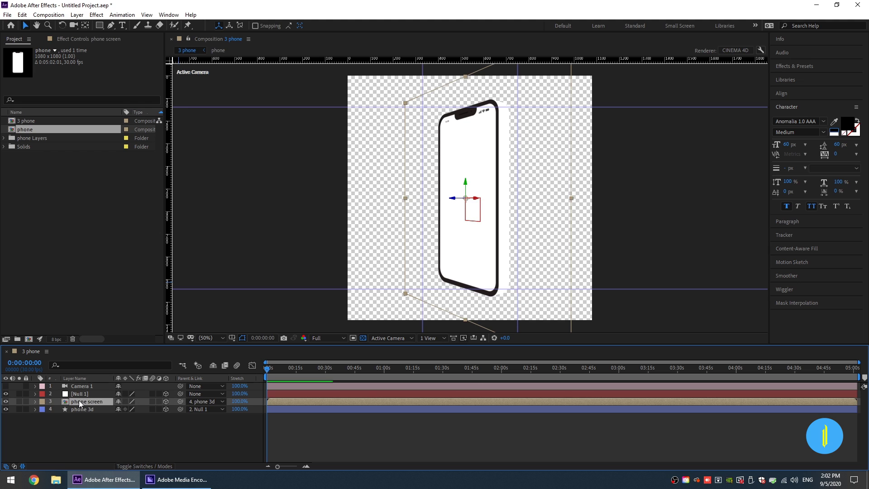
left_click(67, 407)
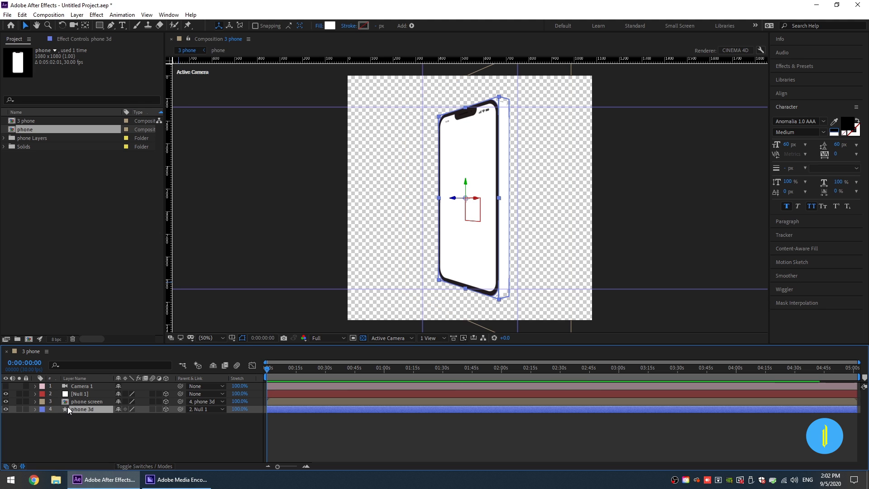
left_click(34, 410)
left_click(42, 416)
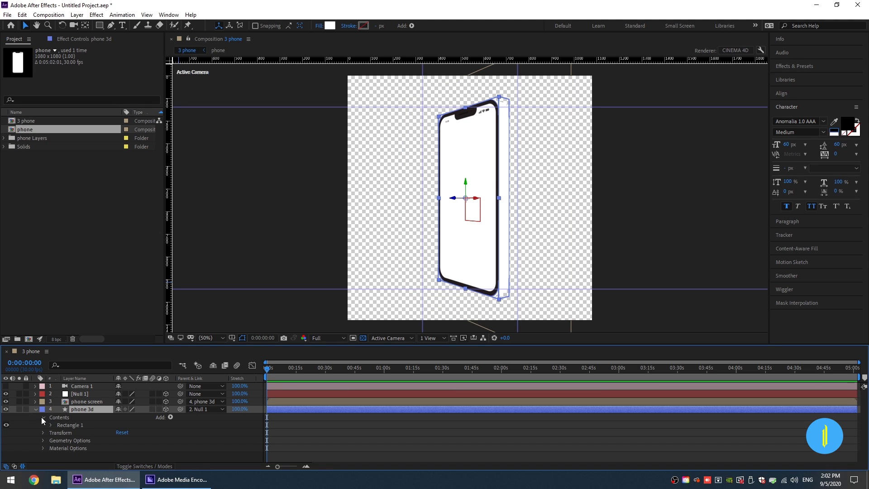
left_click(70, 423)
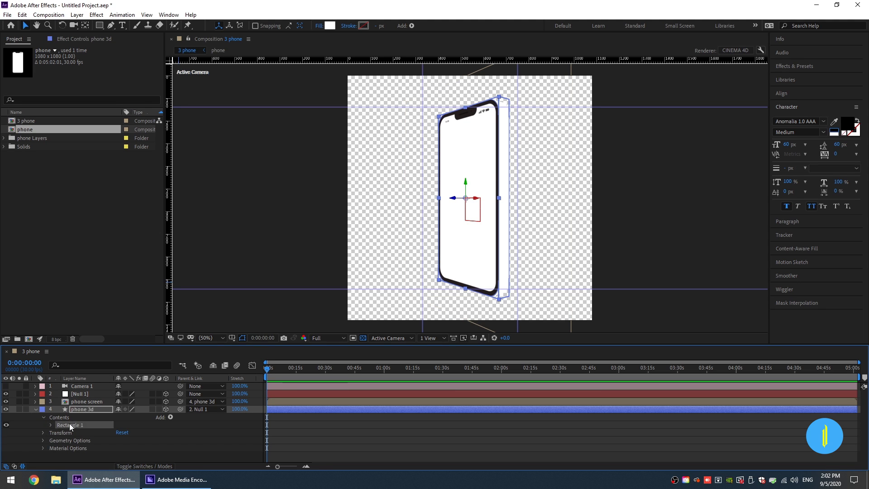
left_click(170, 417)
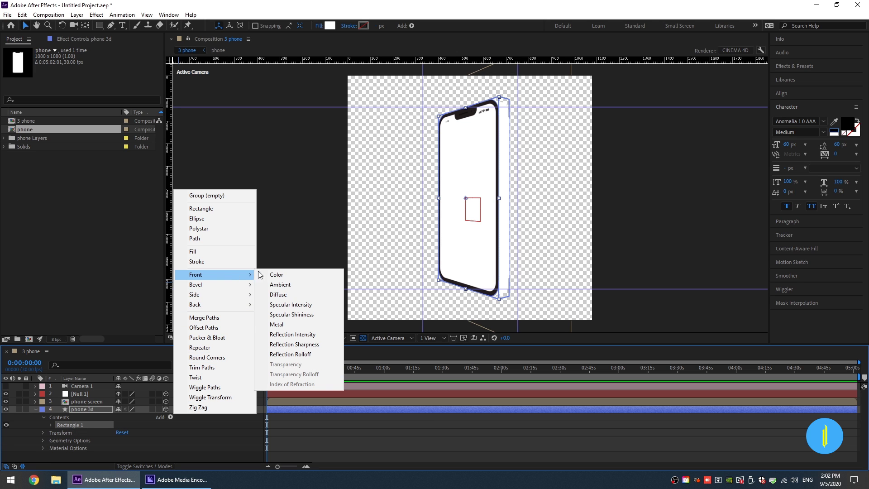
left_click(282, 273)
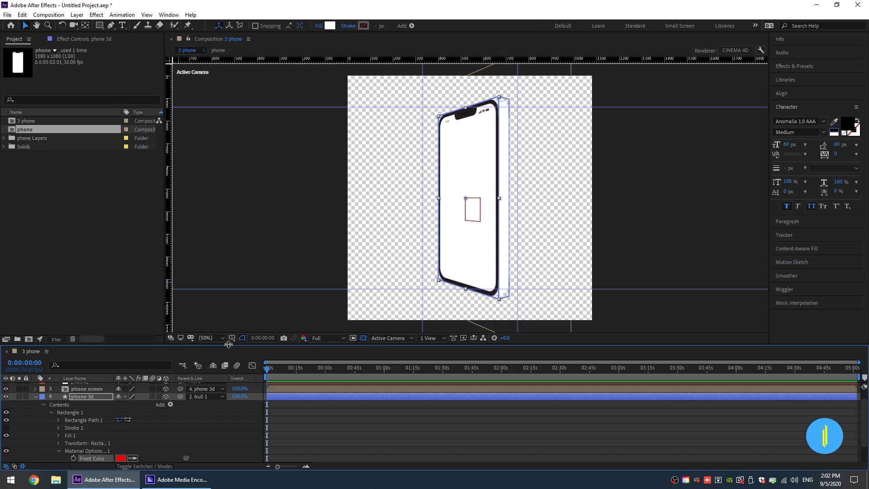
Sample the Front Color from the dark notch of the phone and hide the phone screen layer
left_click_drag(228, 344, 228, 324)
left_click(132, 438)
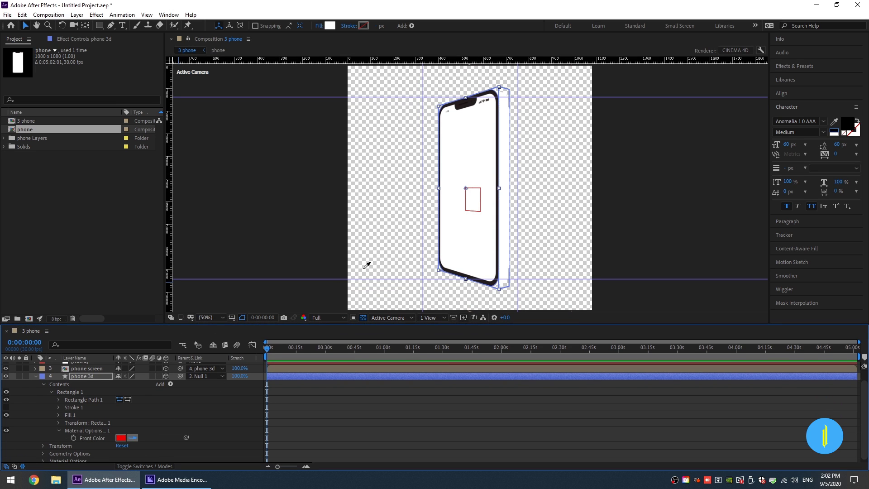
left_click(471, 102)
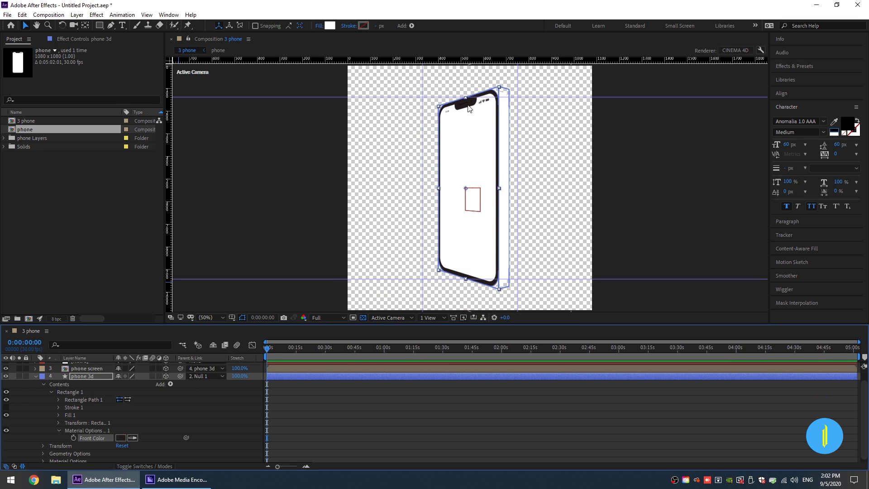
scroll(39, 380, "up", 1)
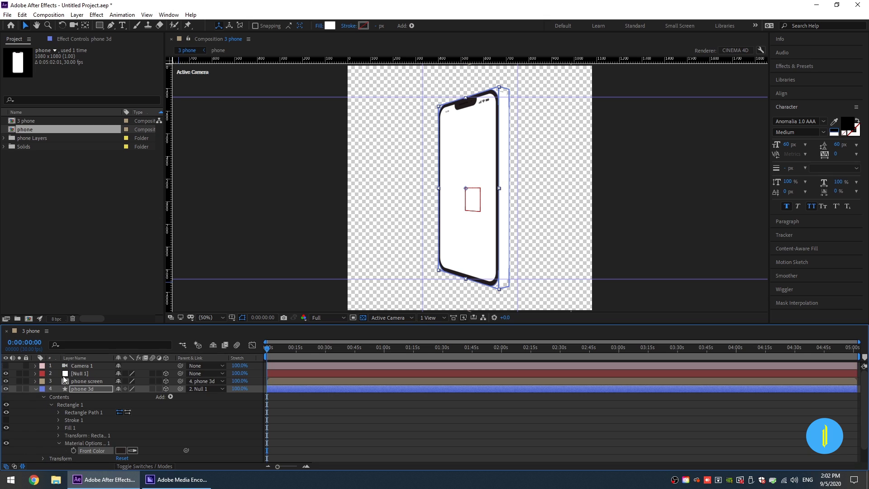
left_click(6, 381)
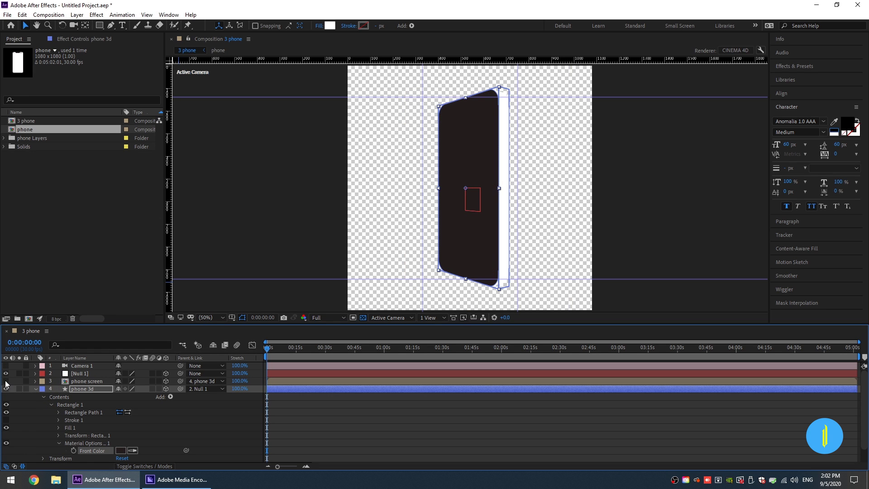
left_click(120, 450)
mouse_move(68, 104)
left_mouse_down()
mouse_move(42, 77)
mouse_move(33, 89)
left_mouse_up()
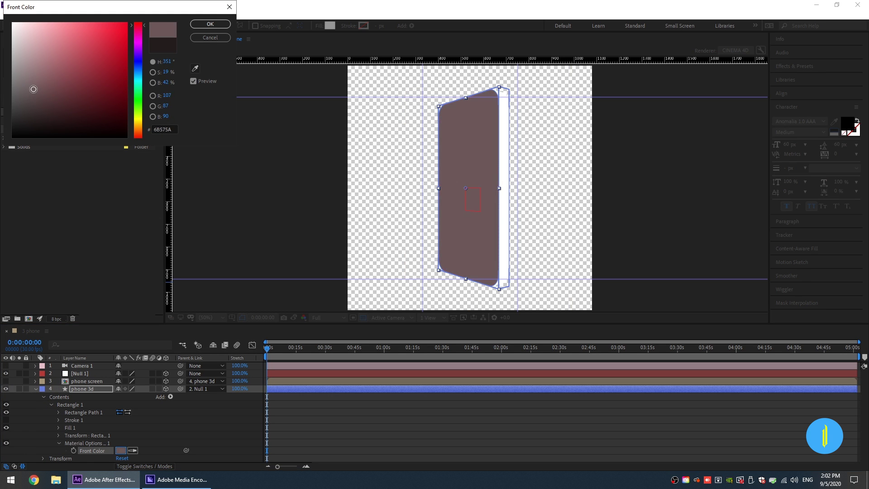
left_click(209, 37)
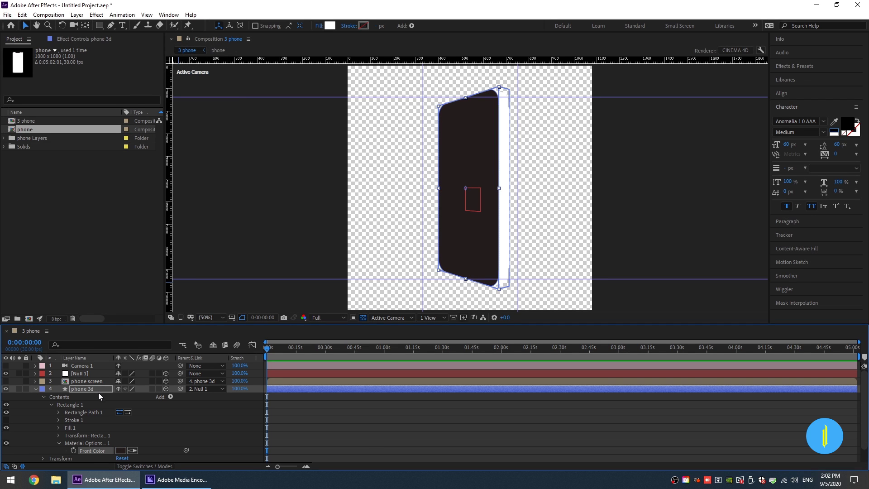
Add a Side Color property to the Rectangle 1 group of the phone 3d layer
left_click(75, 404)
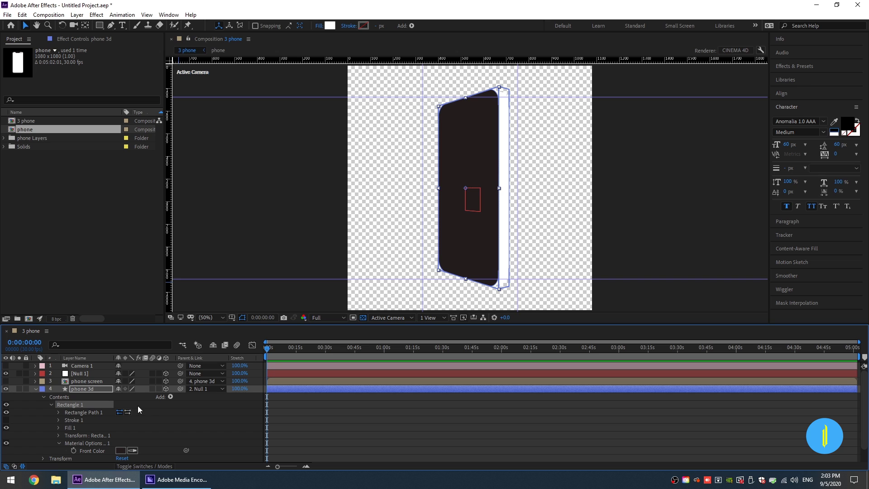
left_click(170, 397)
mouse_move(241, 275)
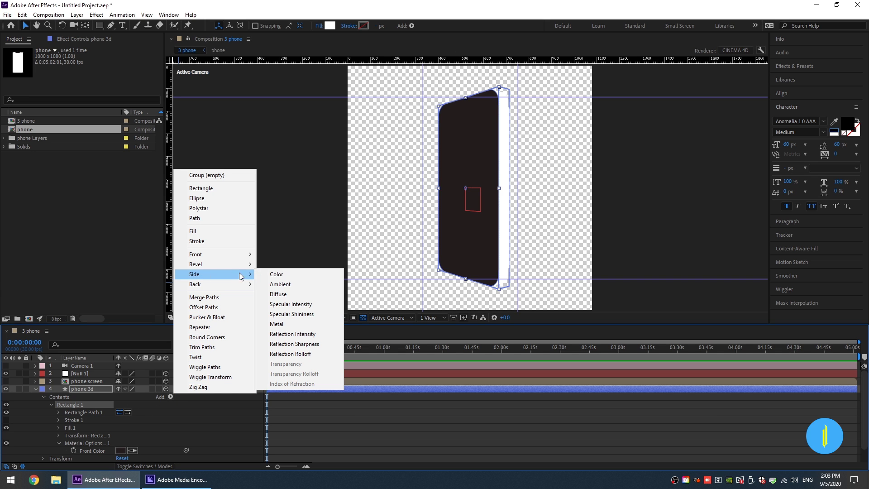
left_click(274, 275)
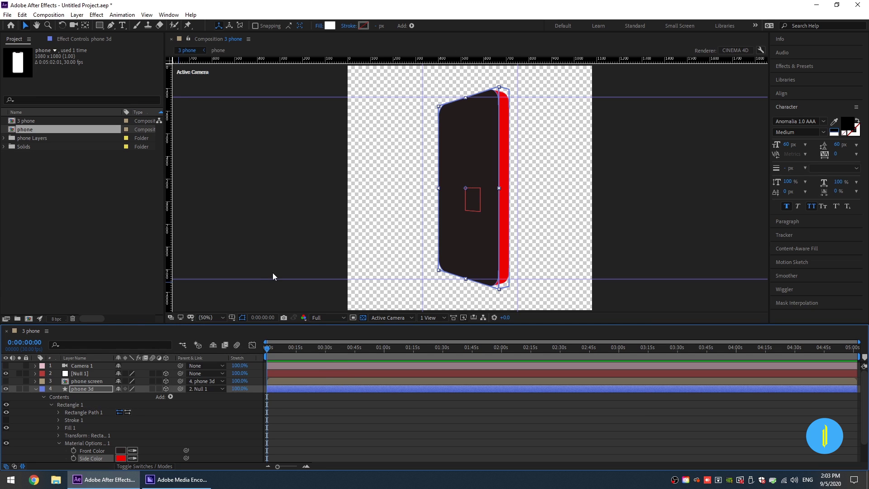
Set the Side Color to the dark tone sampled from the phone's front face
left_click(121, 458)
left_click_drag(26, 92, 8, 94)
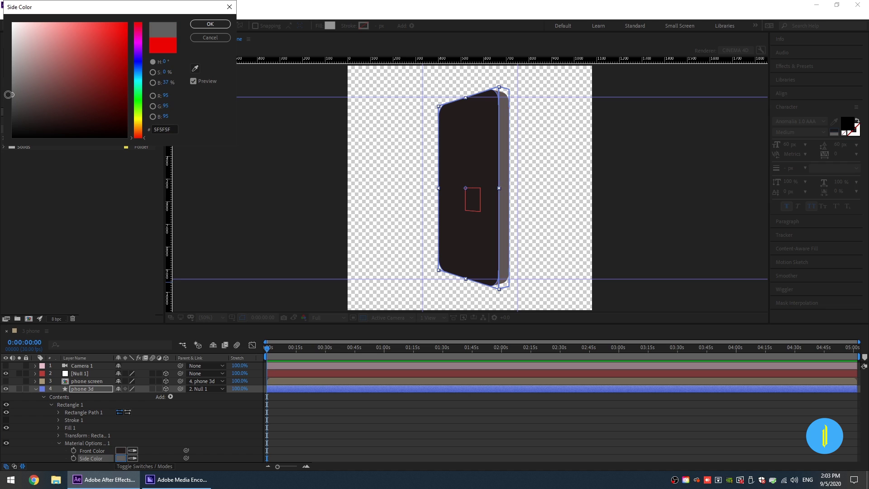
left_click(195, 69)
left_click(469, 132)
left_click(201, 24)
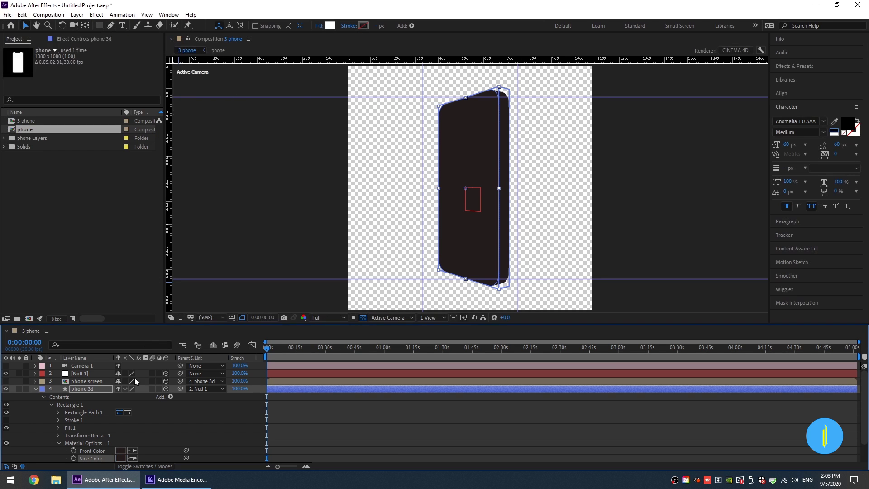
Add a Back Color property to the Rectangle 1 group of the phone 3d layer
scroll(48, 417, "down", 3)
left_click(65, 381)
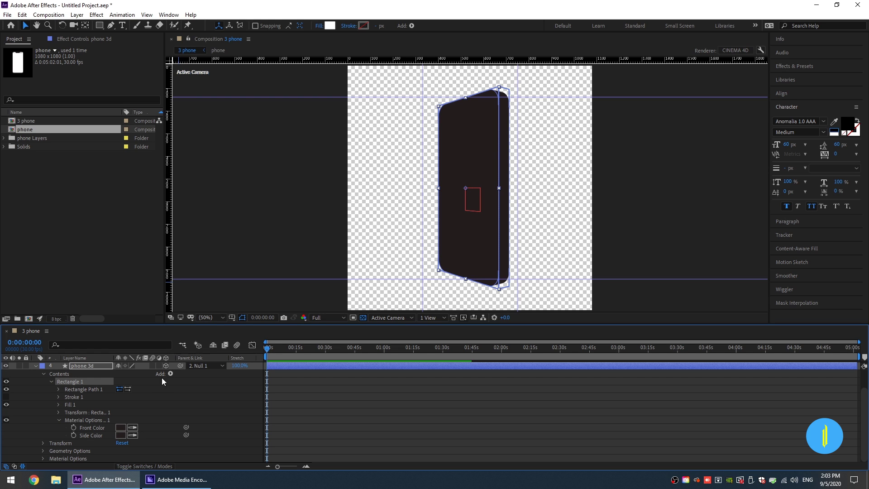
left_click(170, 373)
mouse_move(208, 261)
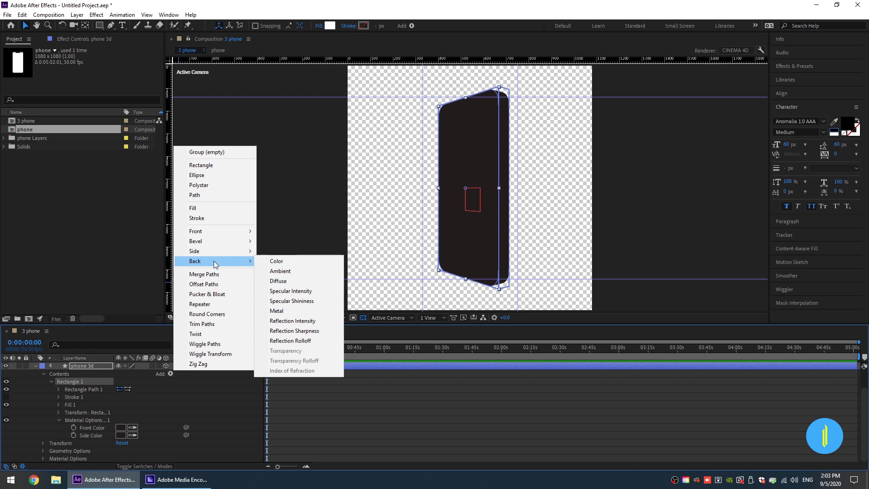
left_click(276, 262)
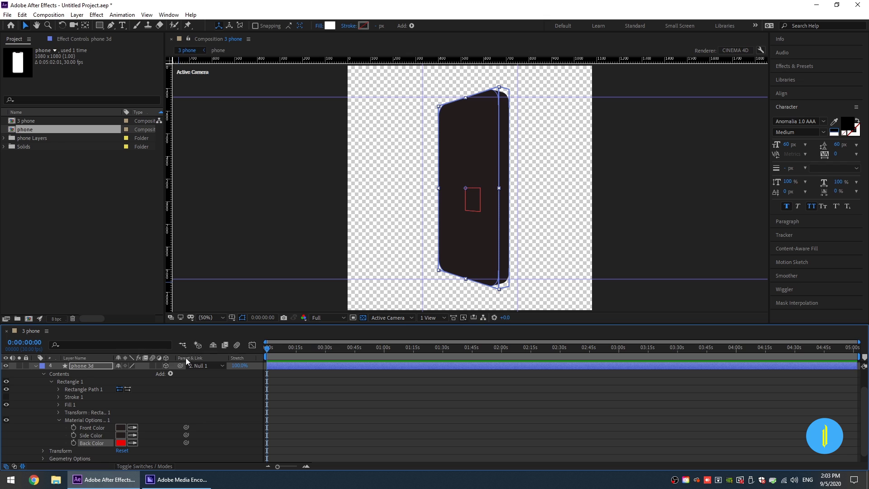
Rotate Null 1 to a Y Rotation of 118° to turn the back of the phone toward the camera
scroll(64, 389, "up", 3)
left_click(78, 372)
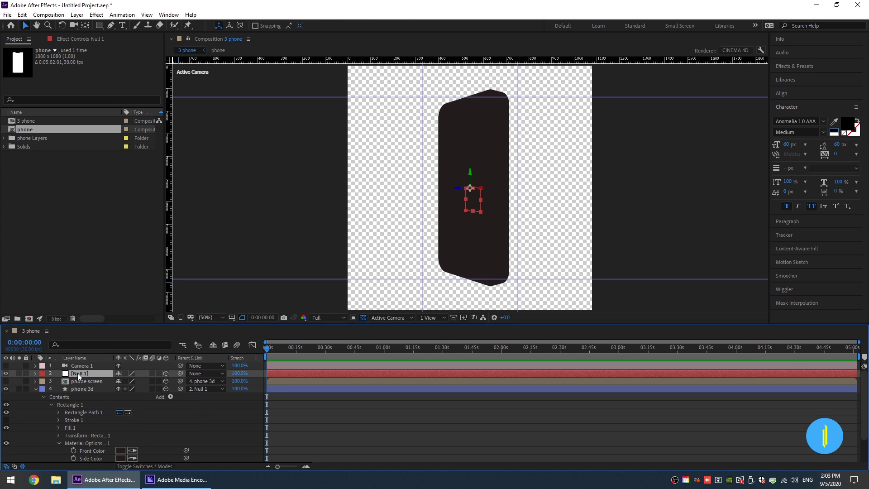
key("r")
left_click_drag(133, 398, 153, 393)
Set the Back Color of the phone 3d layer's rectangle to medium gray 636363
left_click(72, 449)
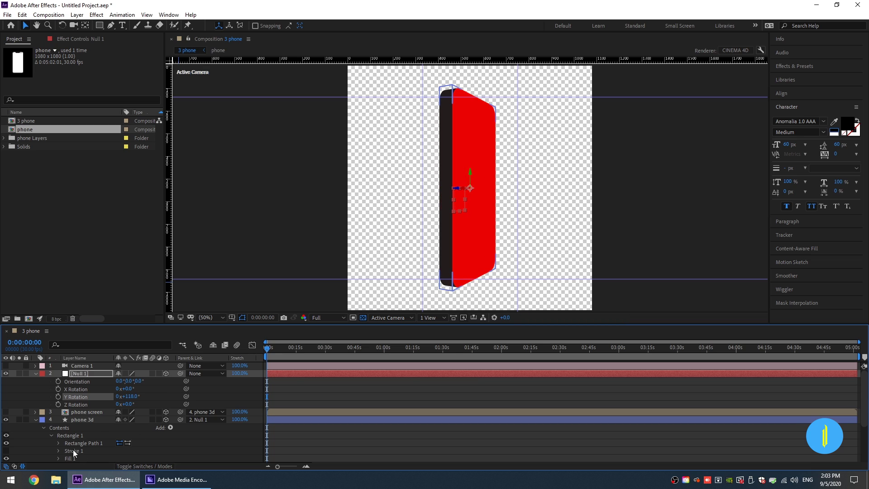
scroll(94, 433, "down", 3)
left_click(120, 435)
left_click_drag(28, 62, 2, 94)
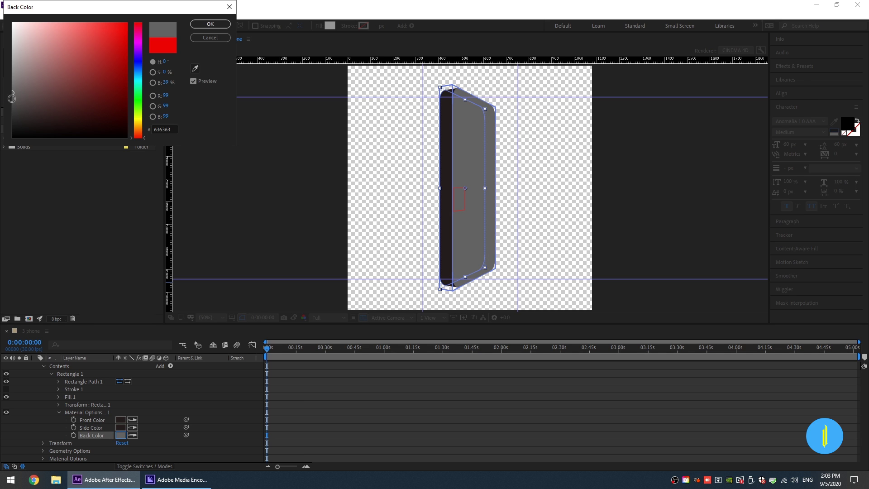
key("Return")
Collapse the Rectangle 1 group, the contents and the whole phone 3d layer in the timeline
scroll(52, 403, "up", 1)
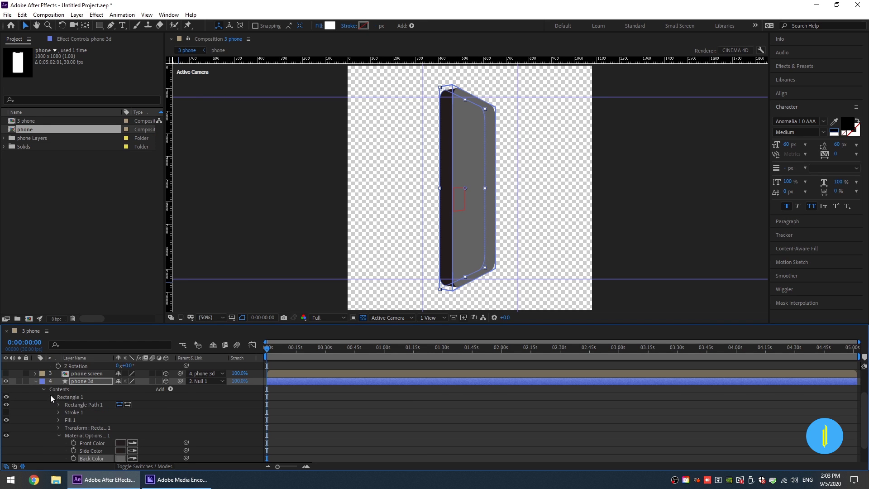
left_click(50, 394)
left_click(43, 427)
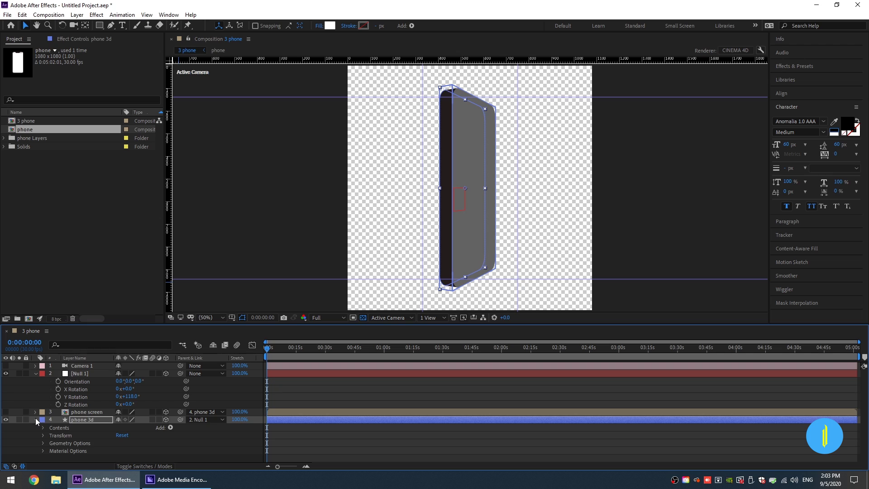
left_click(35, 419)
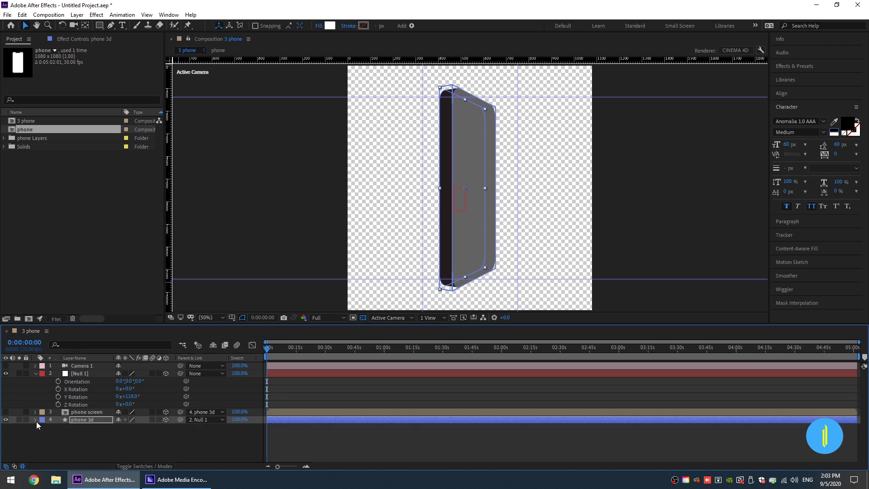
Reset Null 1's Y Rotation to 0° and make the phone screen layer visible again
left_click(131, 396)
type("0")
key("Return")
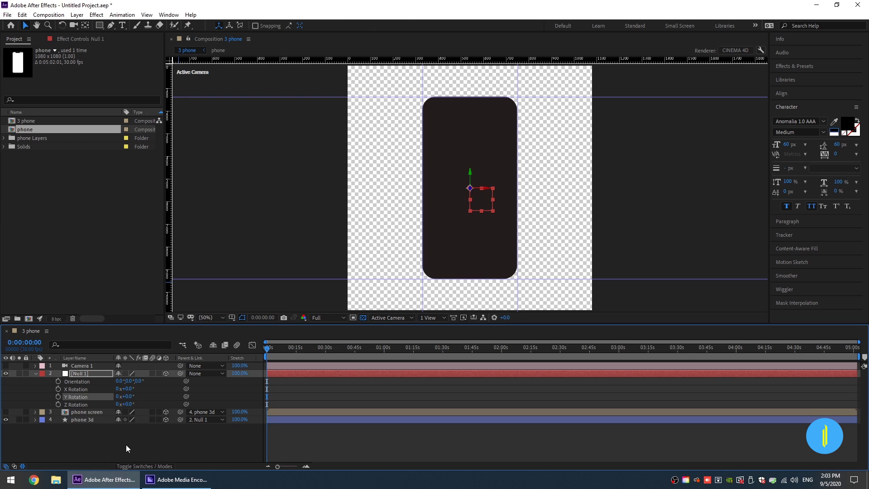
left_click(6, 412)
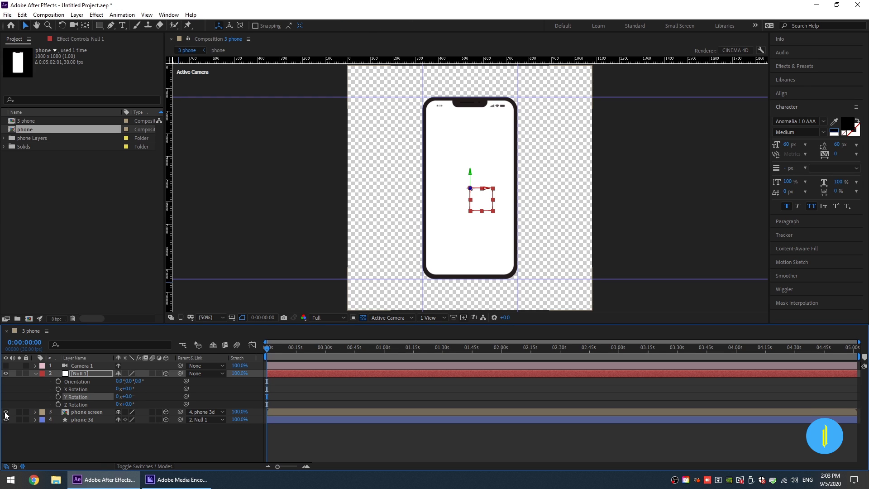
left_click(35, 373)
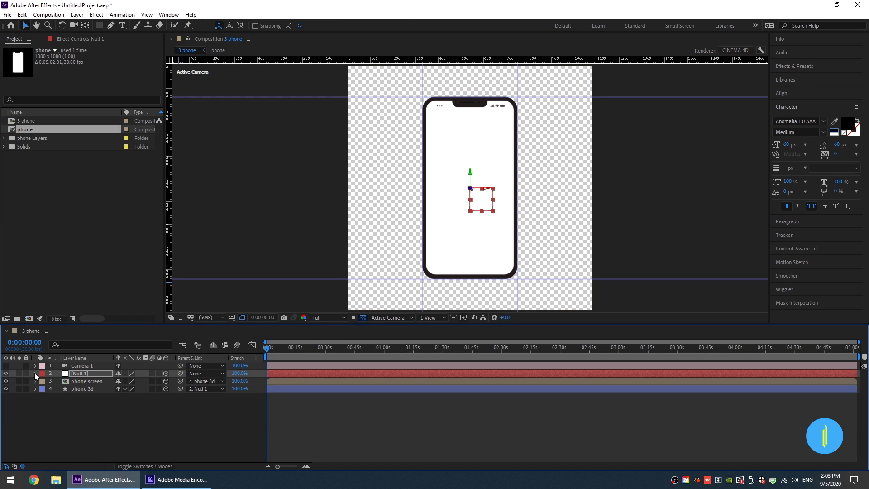
Open the phone screen precomposition and add the four-line text "you can / put here / anything / you want" on the white screen
left_click(93, 381)
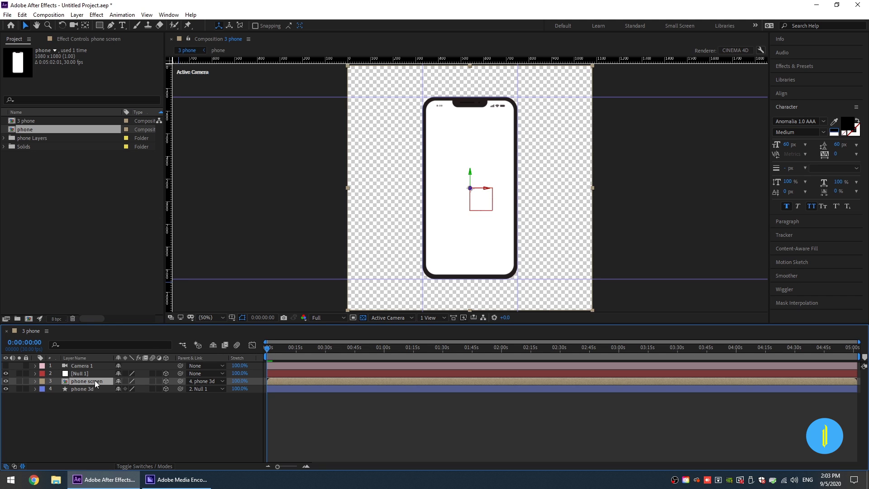
double_click(85, 382)
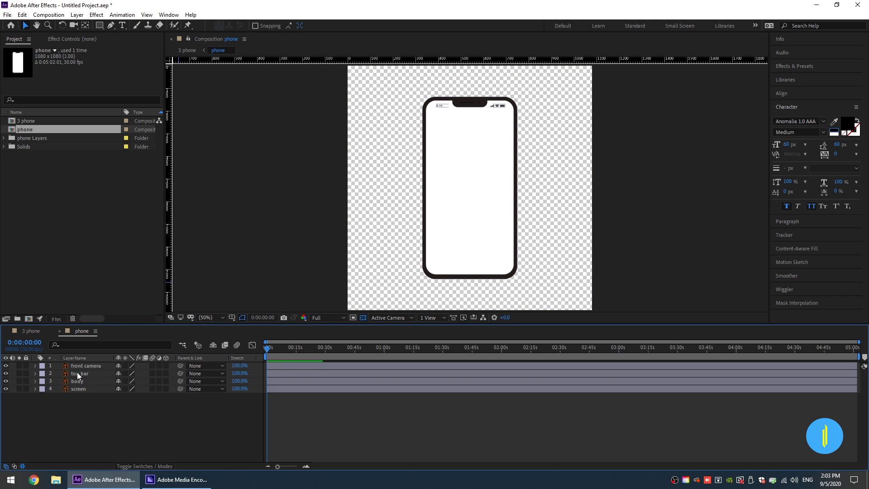
left_click(122, 25)
key("period")
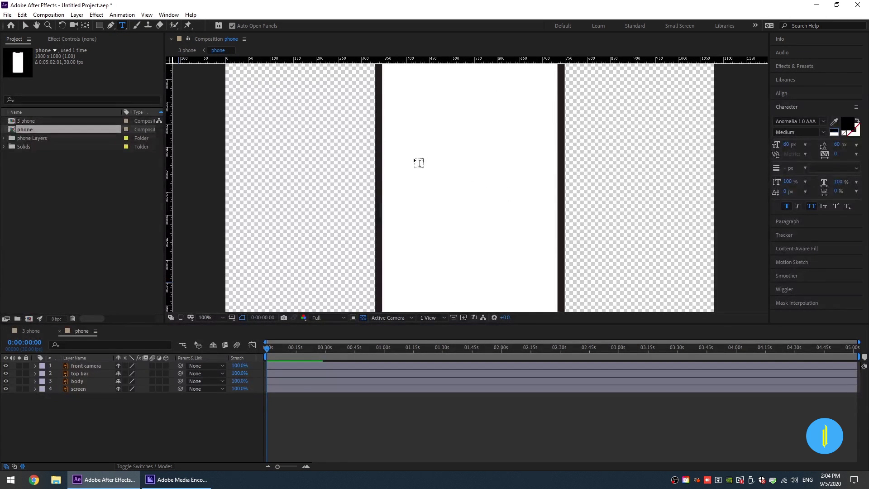
left_click(398, 172)
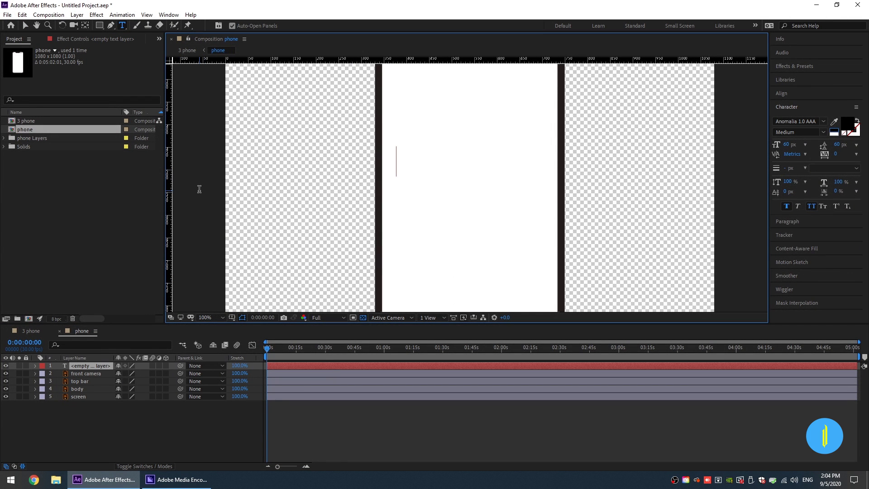
type("you can ")
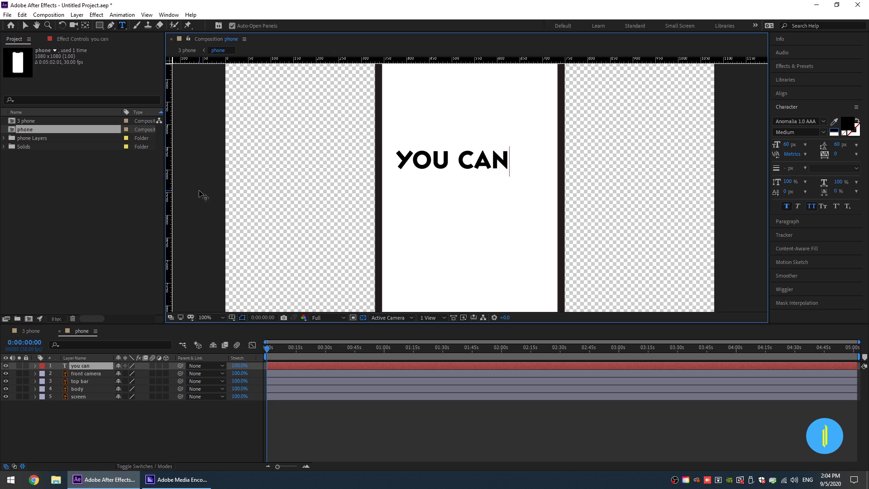
type("put here")
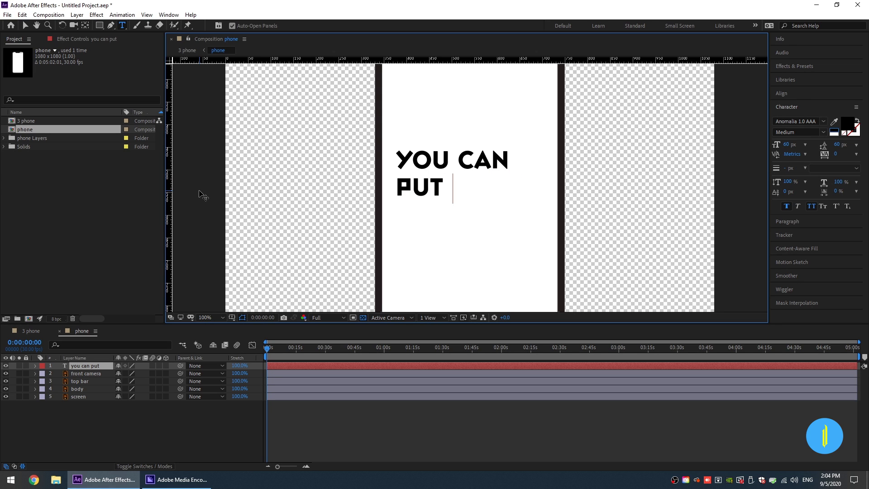
key("Return")
type("anythin")
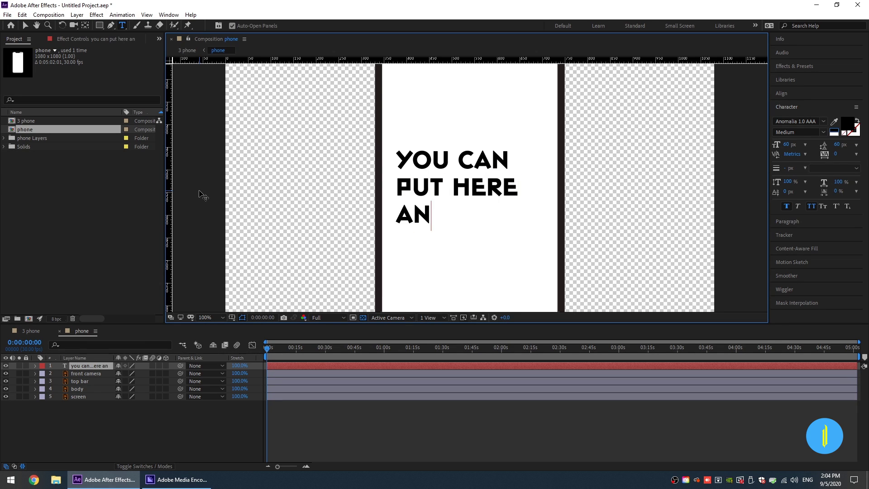
type("g ")
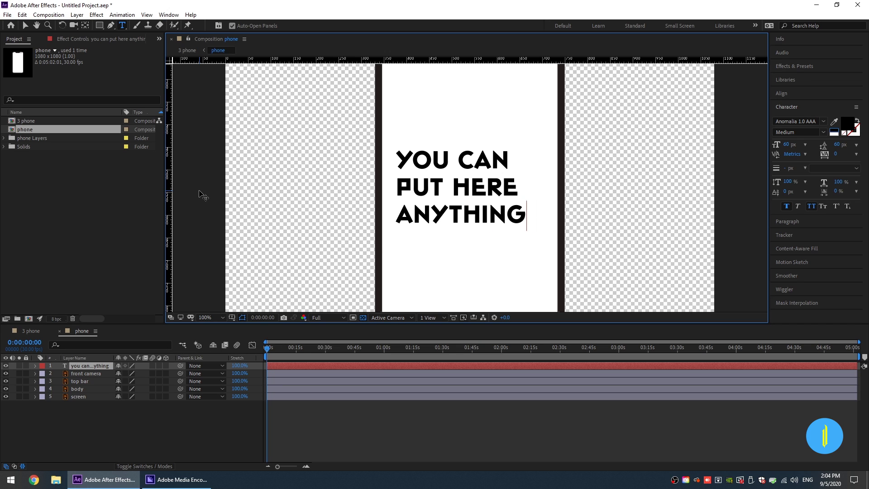
type("you wan")
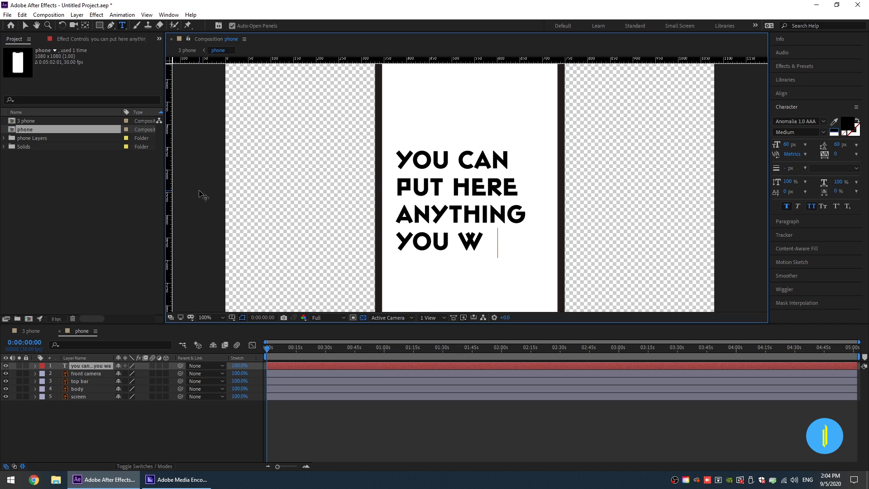
type("t")
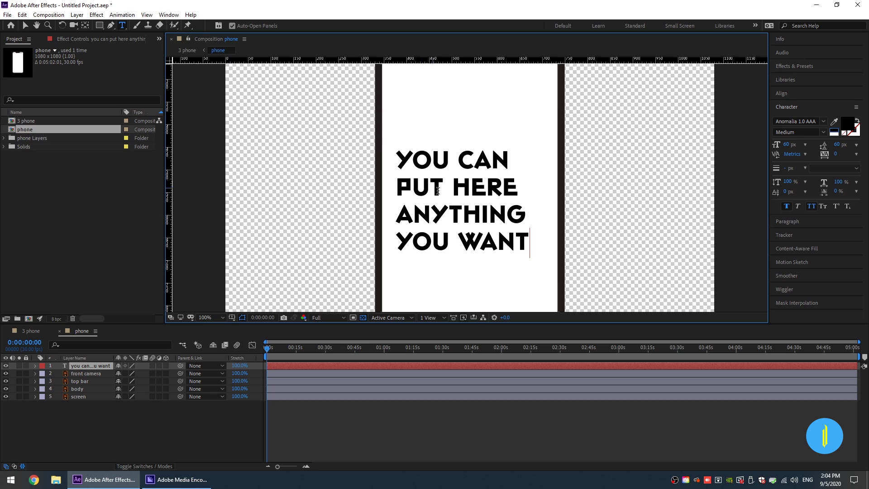
scroll(449, 185, "down", 2)
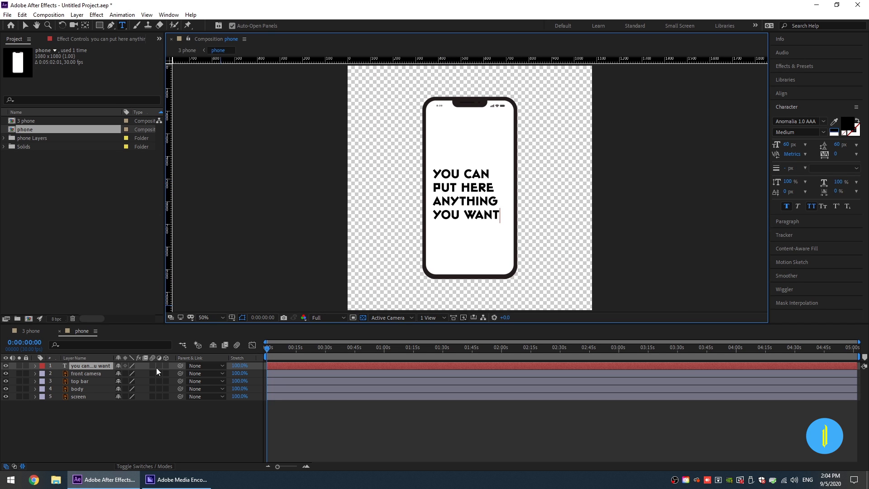
left_click(115, 420)
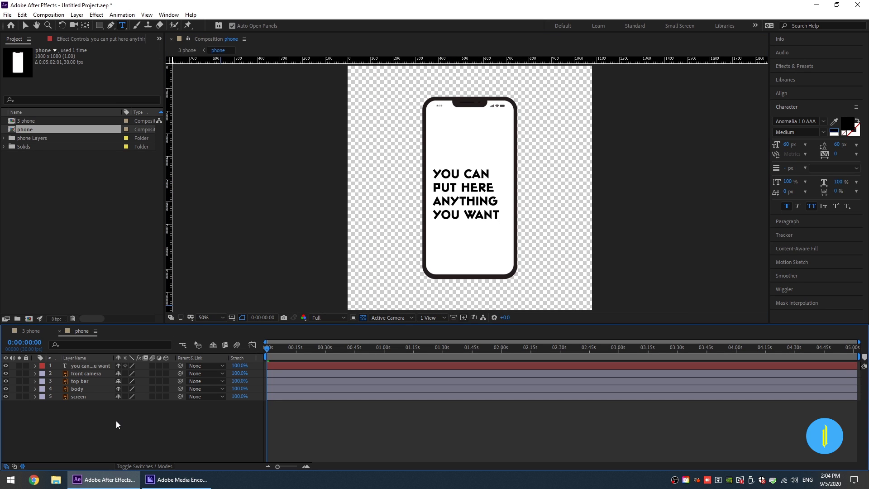
Return to the 3 phone composition and set a Y Rotation keyframe for Null 1 at 0 seconds
left_click(34, 331)
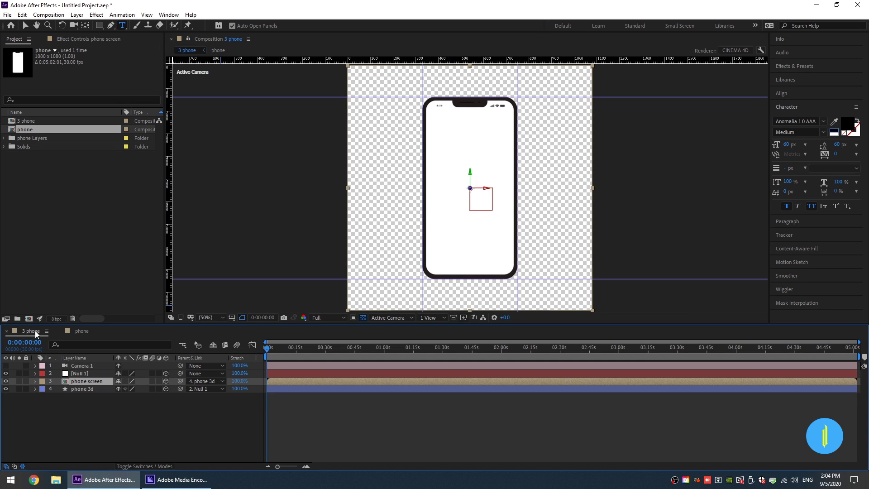
left_click(82, 373)
left_click(306, 466)
left_click(307, 466)
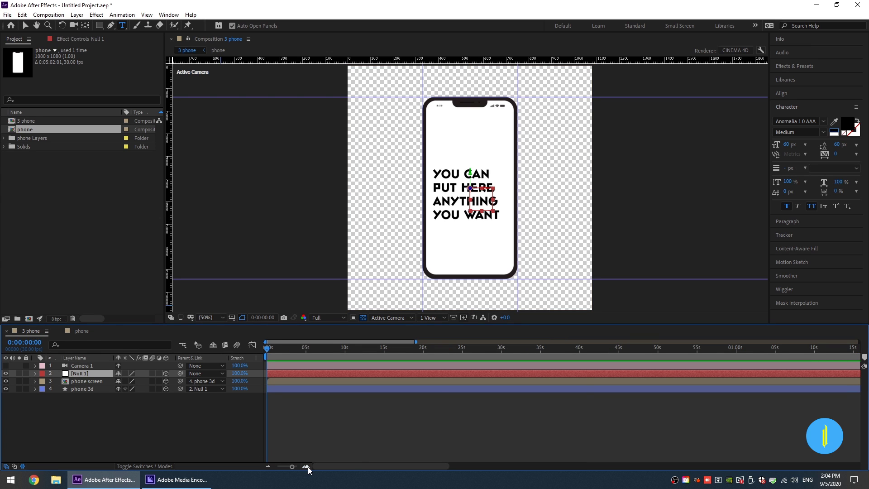
key("r")
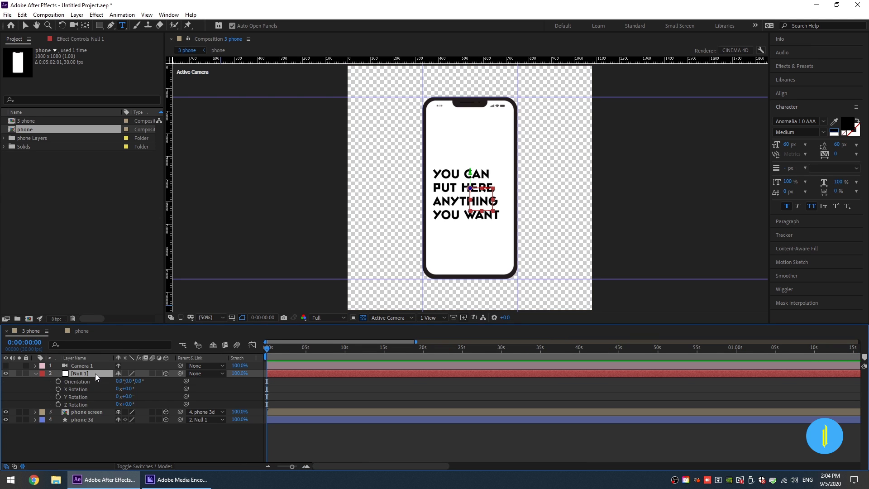
left_click(58, 397)
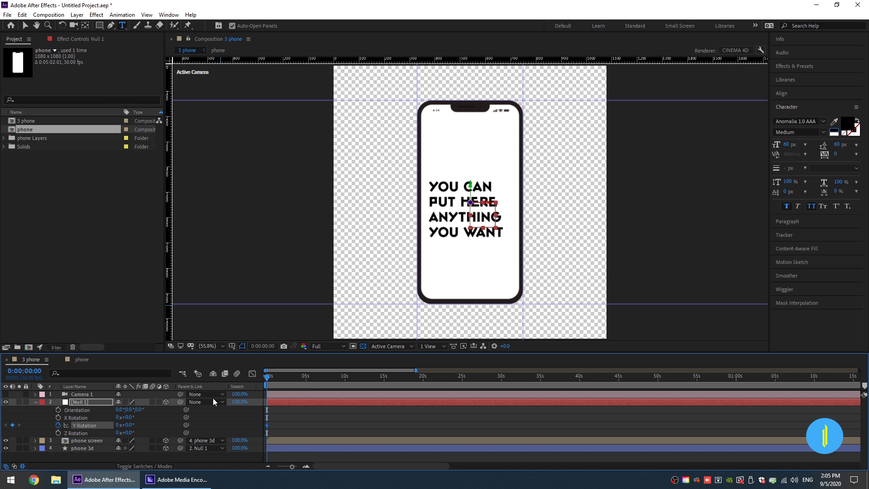
Keyframe Null 1's Y Rotation at 2 full revolutions at 5 seconds and preview the spinning phone
left_click(306, 382)
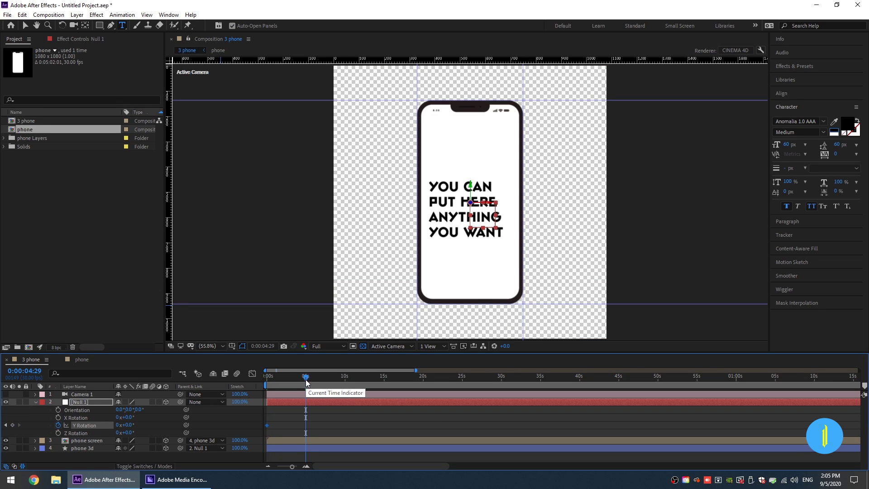
left_click(306, 381)
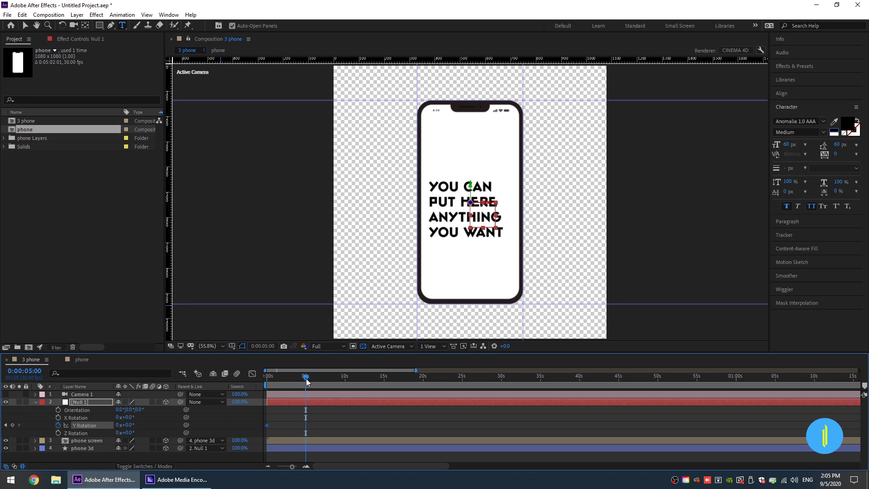
left_click(117, 424)
type("2")
key("Return")
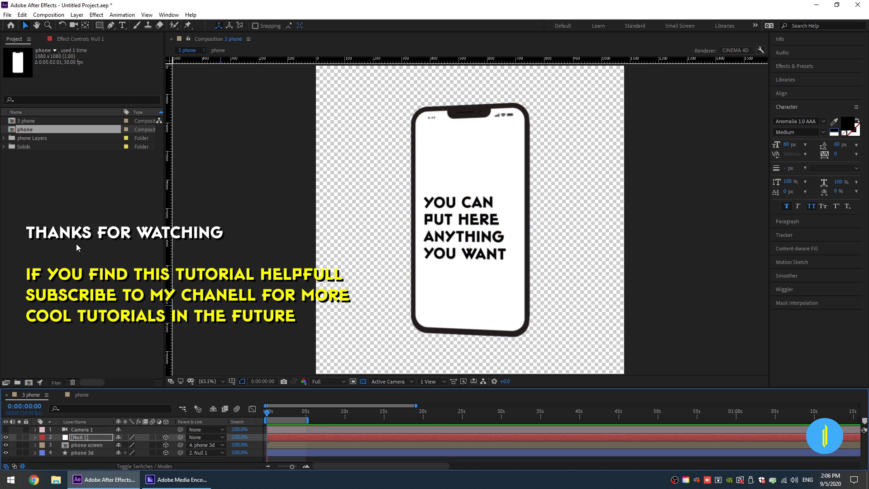
key("space")
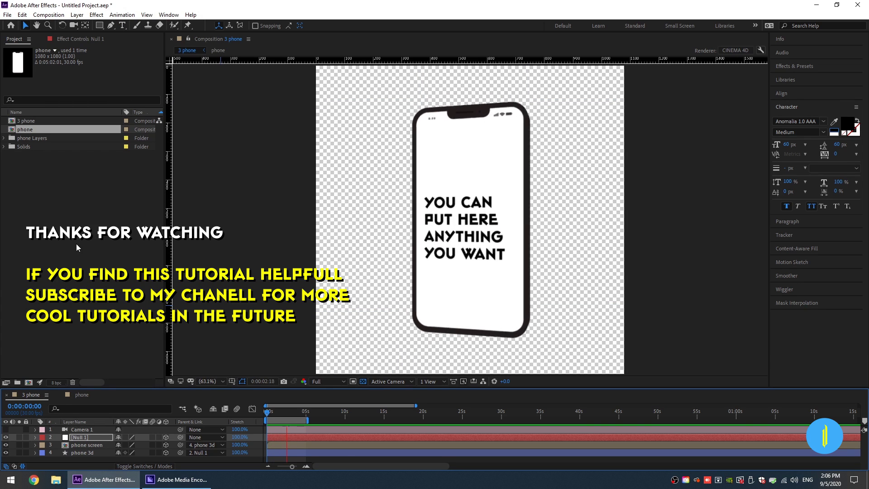